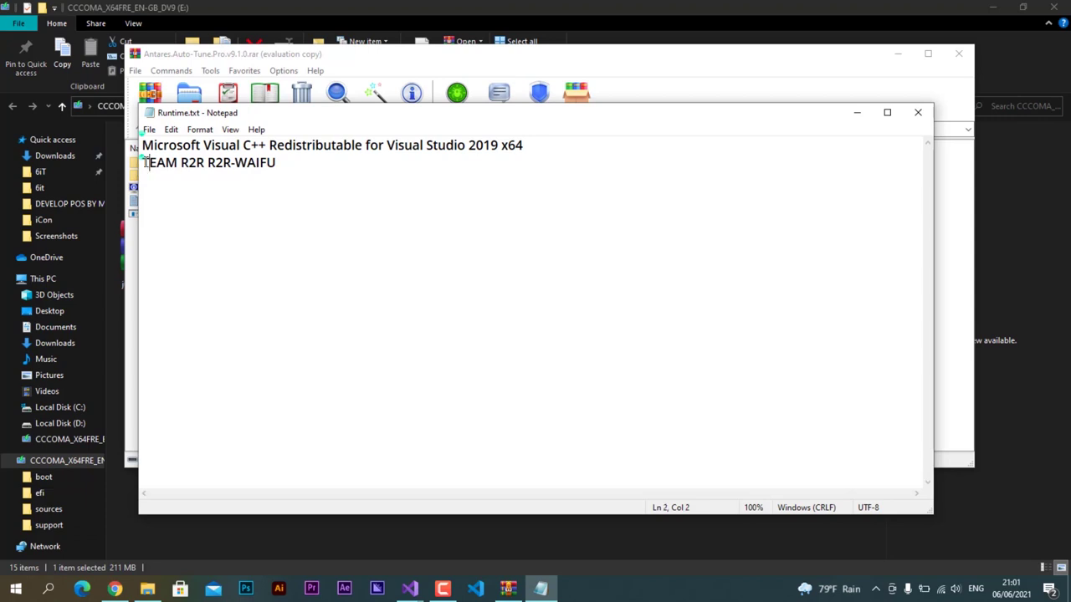
Close the Runtime.txt note and install R2R-WAIFU v1.0.0 from the TEAM.R2R folder inside the Auto-Tune archive.
click(274, 167)
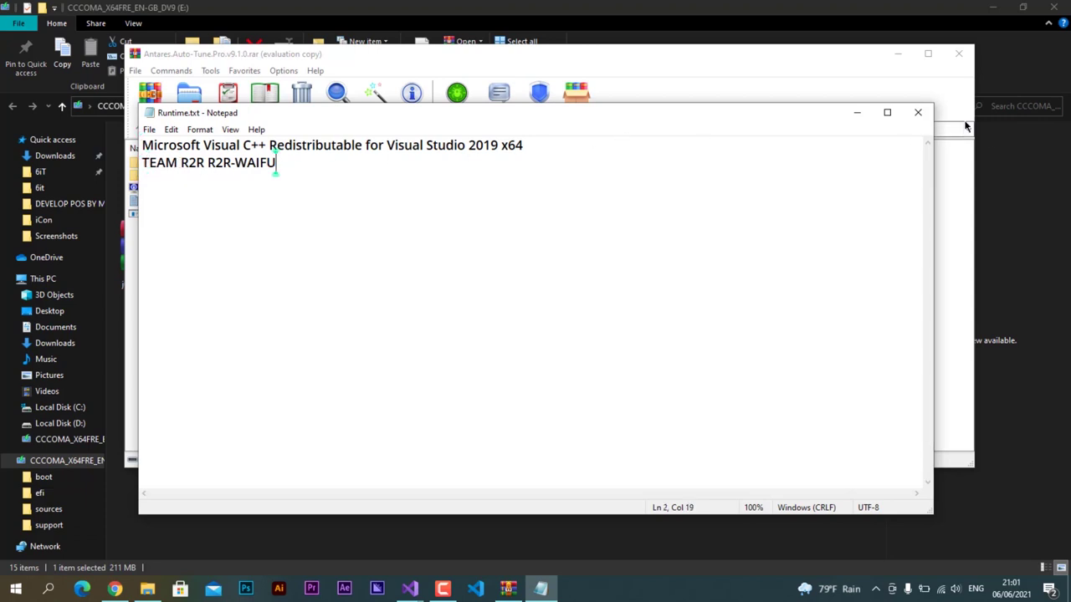
click(918, 112)
double_click(216, 176)
double_click(208, 190)
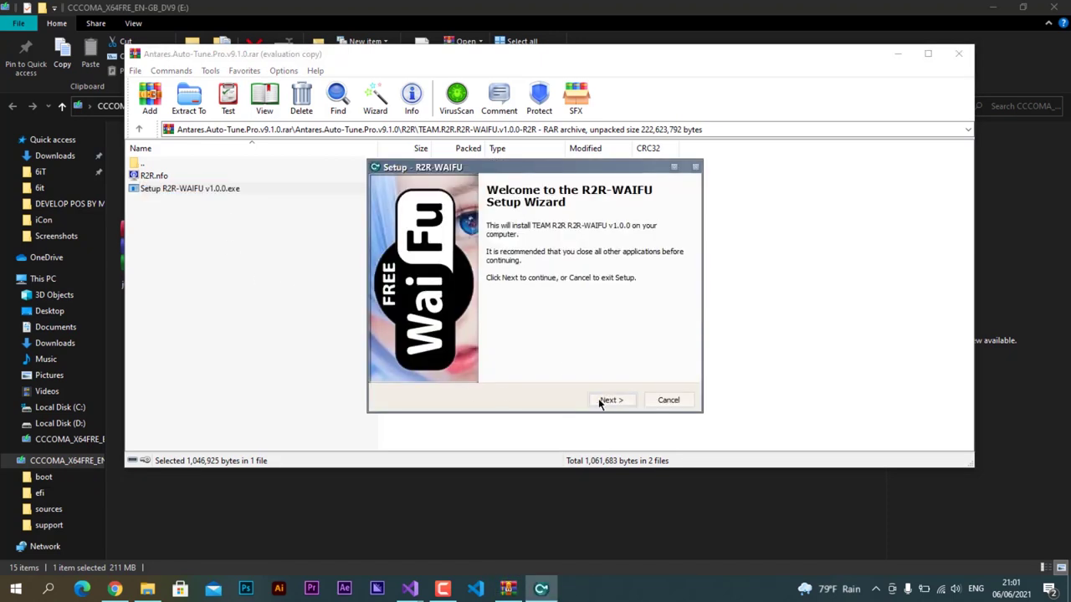
click(609, 400)
click(609, 400)
click(610, 400)
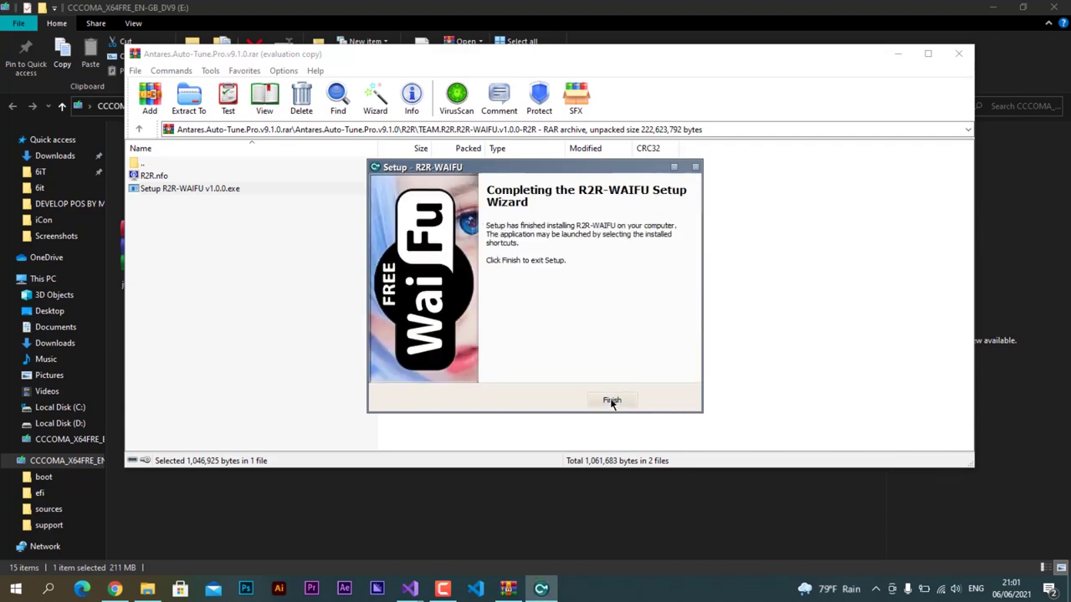
click(611, 401)
Go to the archive's VR folder and launch Antares Auto-Tune bundle V9 CE.exe.
click(141, 129)
click(140, 129)
click(140, 129)
double_click(165, 177)
double_click(159, 189)
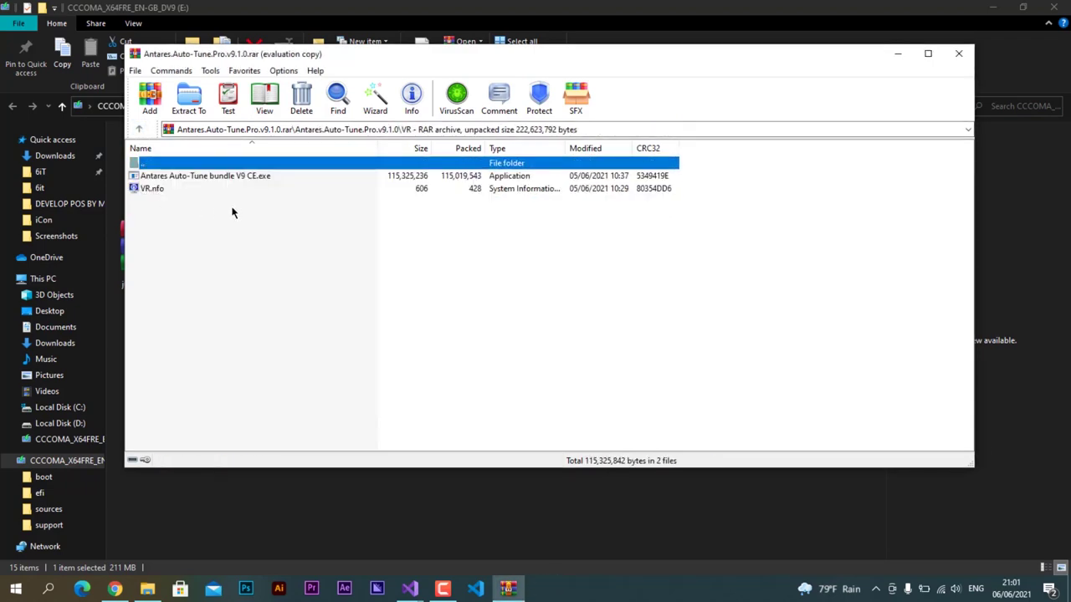
double_click(232, 176)
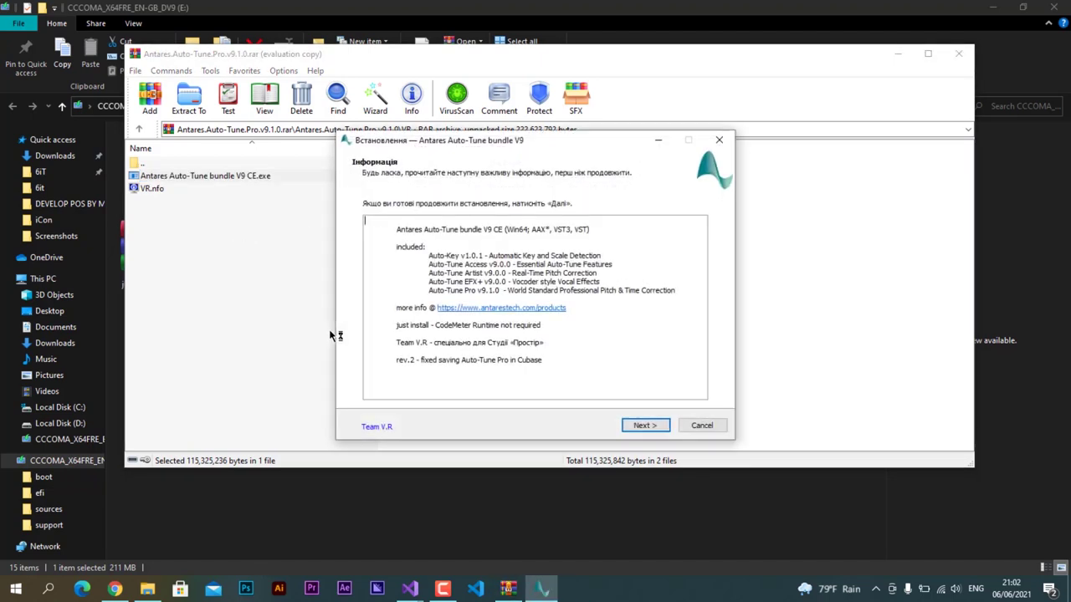
Install the Auto-Tune bundle to C:\Program Files\Steinberg\VSTPlugins with the AAX and VST3 64-bit components, then close the archive.
click(640, 426)
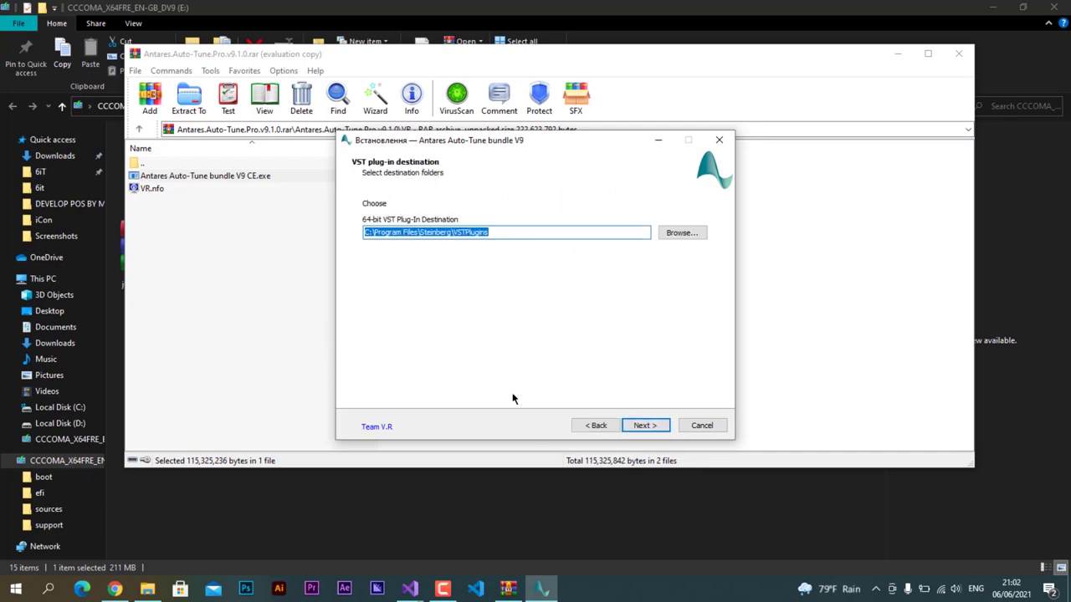
click(639, 426)
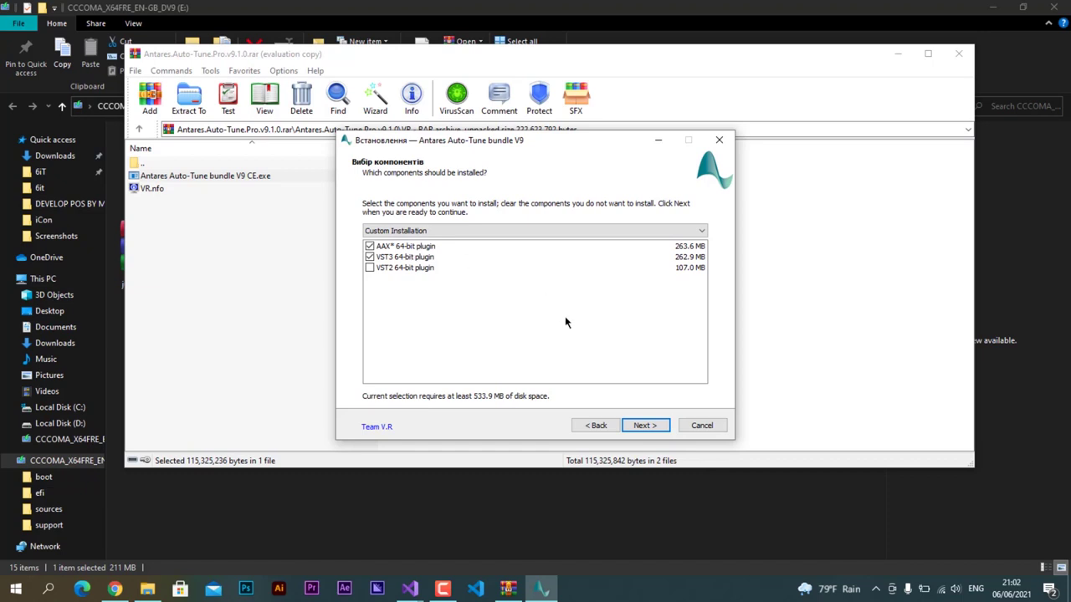
click(646, 426)
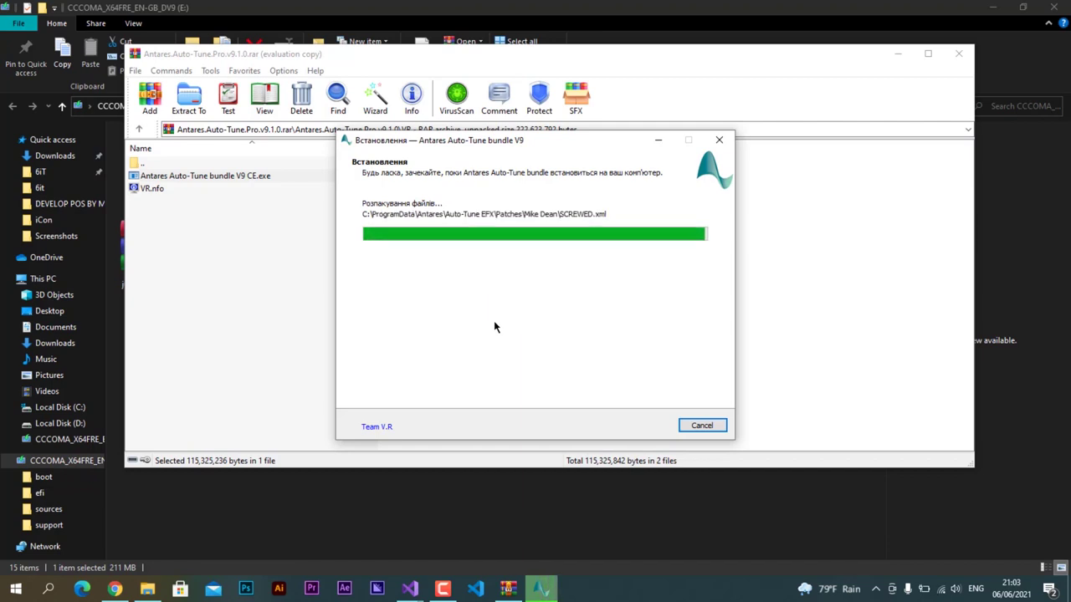
click(644, 424)
double_click(139, 162)
click(958, 54)
Try to run Setup M1 v2.0.0.exe from r2r-8949.rar directly inside the j0mxjx-m1one.rar archive.
double_click(159, 259)
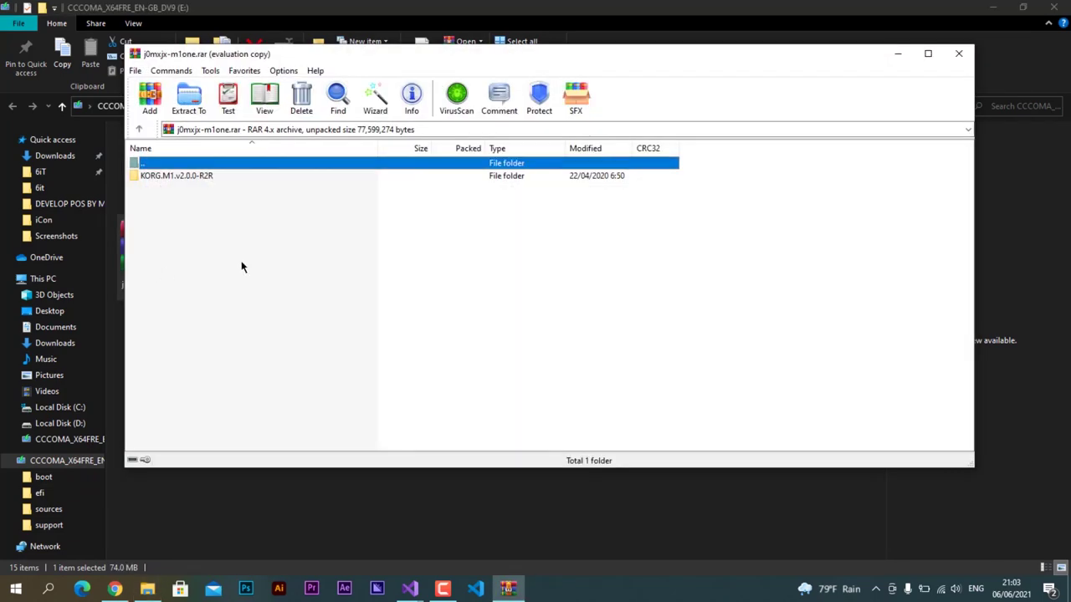
click(620, 266)
double_click(182, 175)
double_click(170, 178)
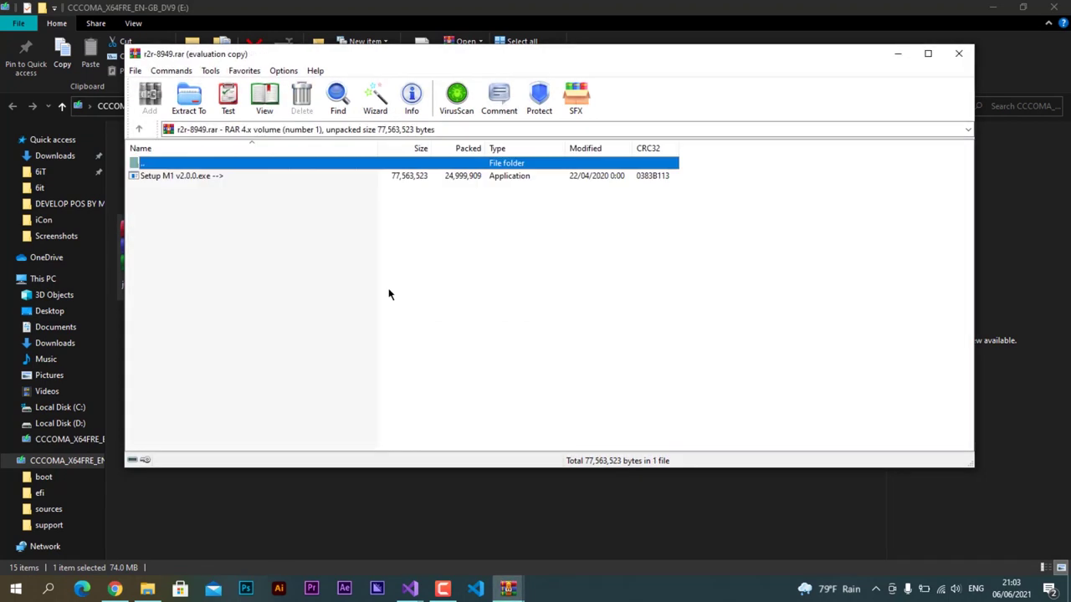
key(Escape)
double_click(209, 178)
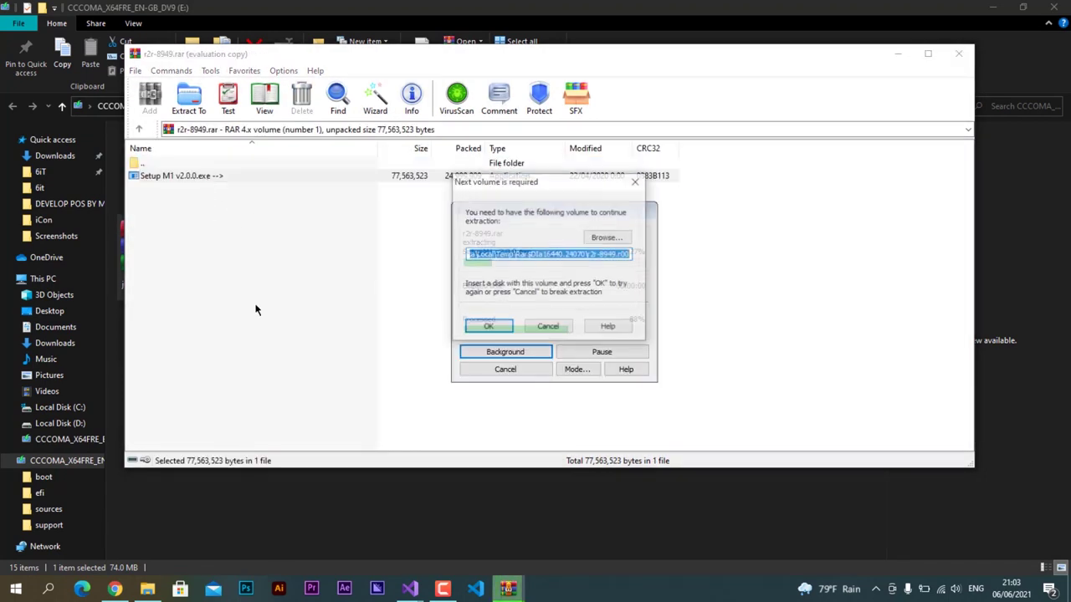
click(488, 327)
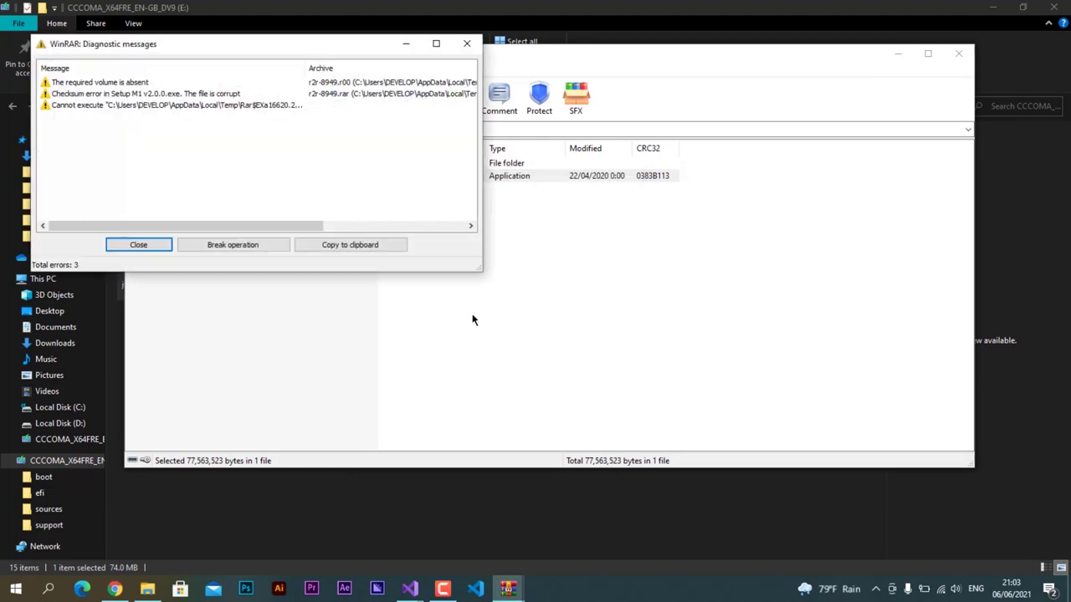
key(Escape)
key(BackSpace)
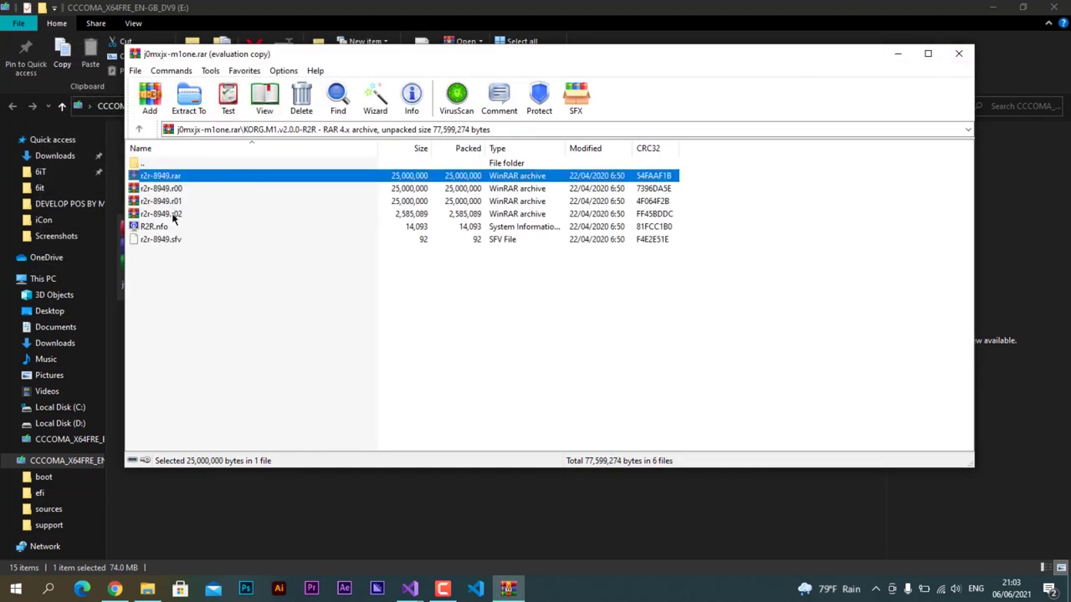
click(959, 54)
Extract j0mxjx-m1one.rar into a j0mxjx-m1one folder on the same drive.
right_click(151, 256)
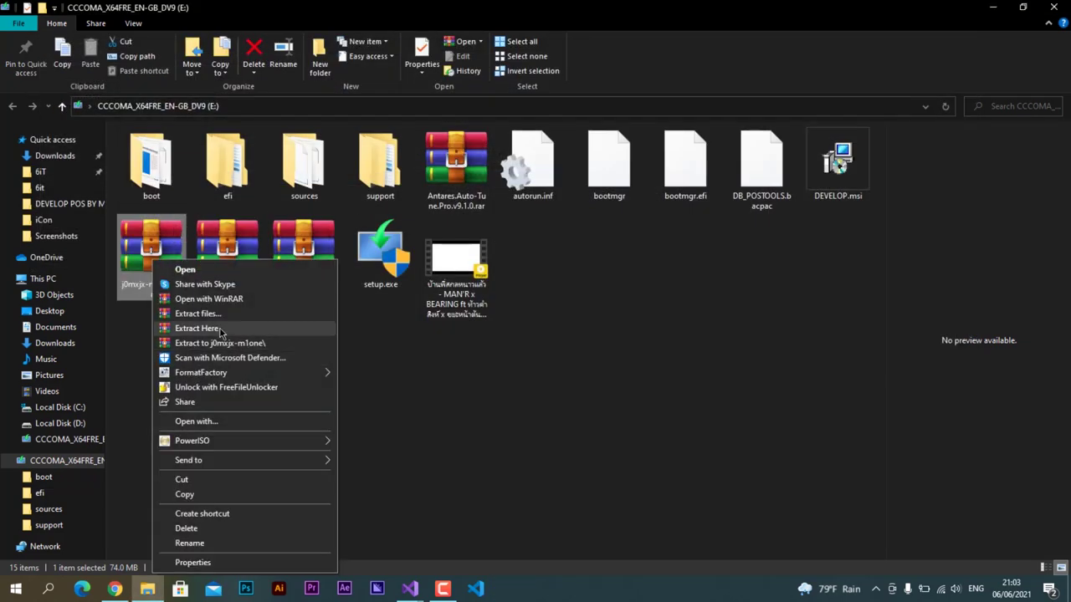
click(185, 314)
click(574, 429)
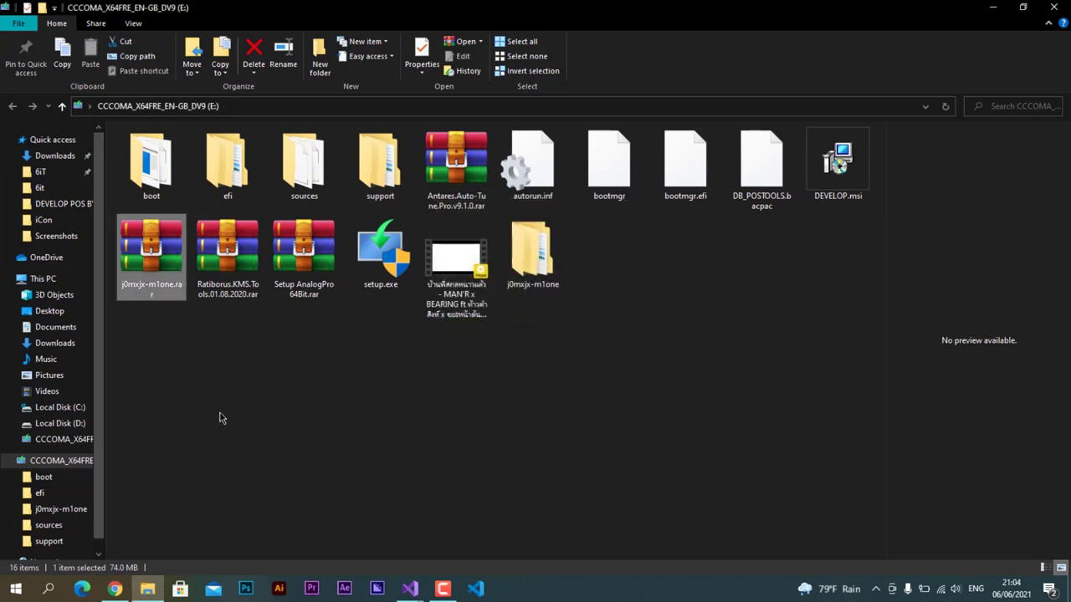
In the extracted KORG.M1.v2.0.0-R2R folder, extract the four r2r-8949 archive volumes into the same folder.
double_click(532, 251)
double_click(167, 151)
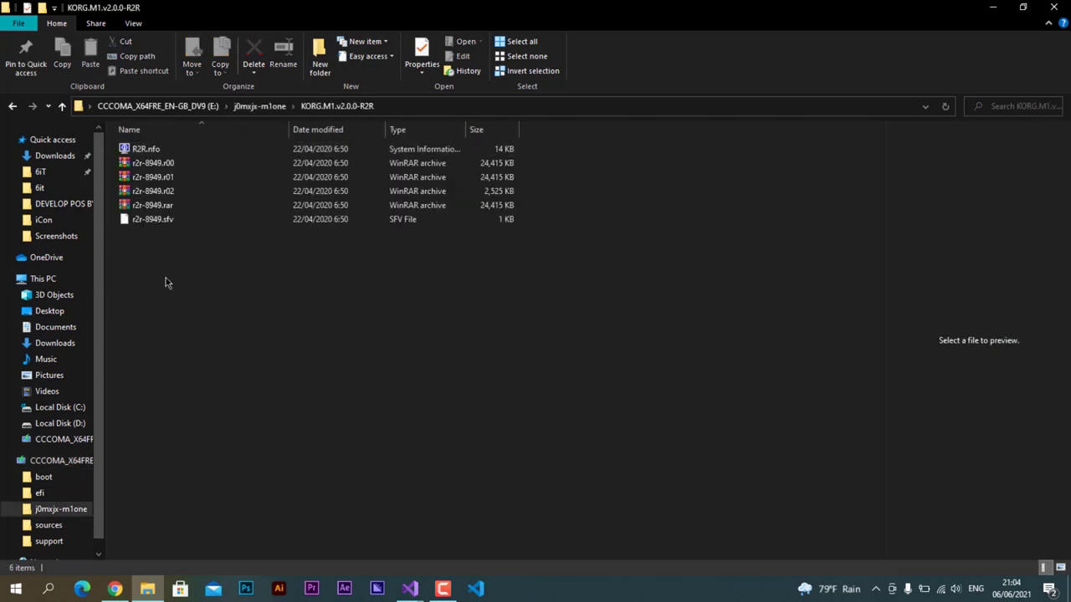
drag(520, 166, 419, 208)
click(471, 203)
right_click(230, 197)
click(276, 294)
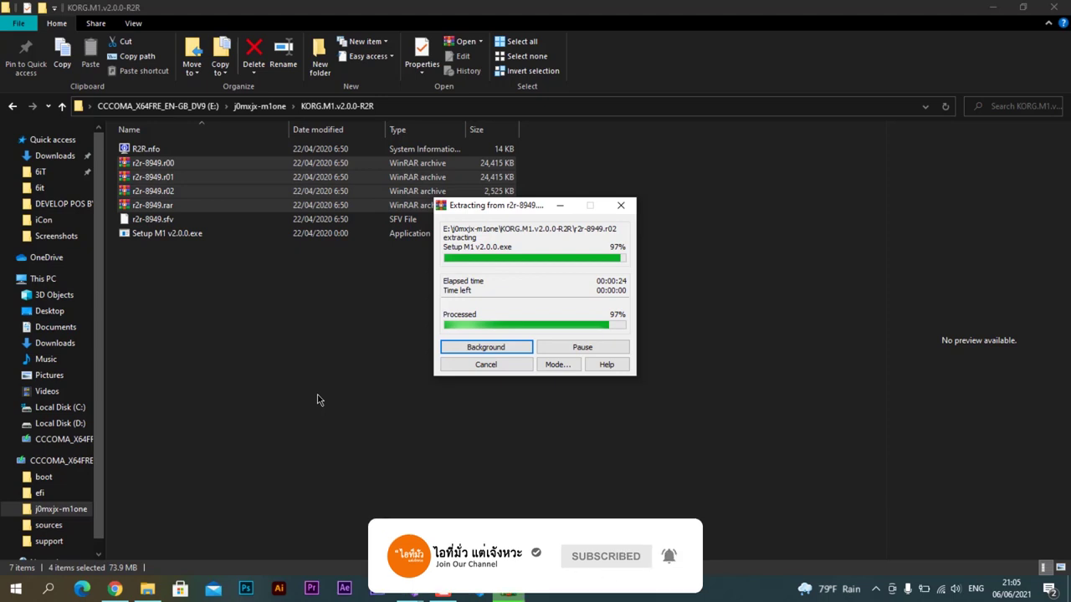
click(320, 340)
Run Setup M1 v2.0.0.exe and install M1 with the Standalone, VST2 (64bit) and AAX (64bit) components.
click(186, 238)
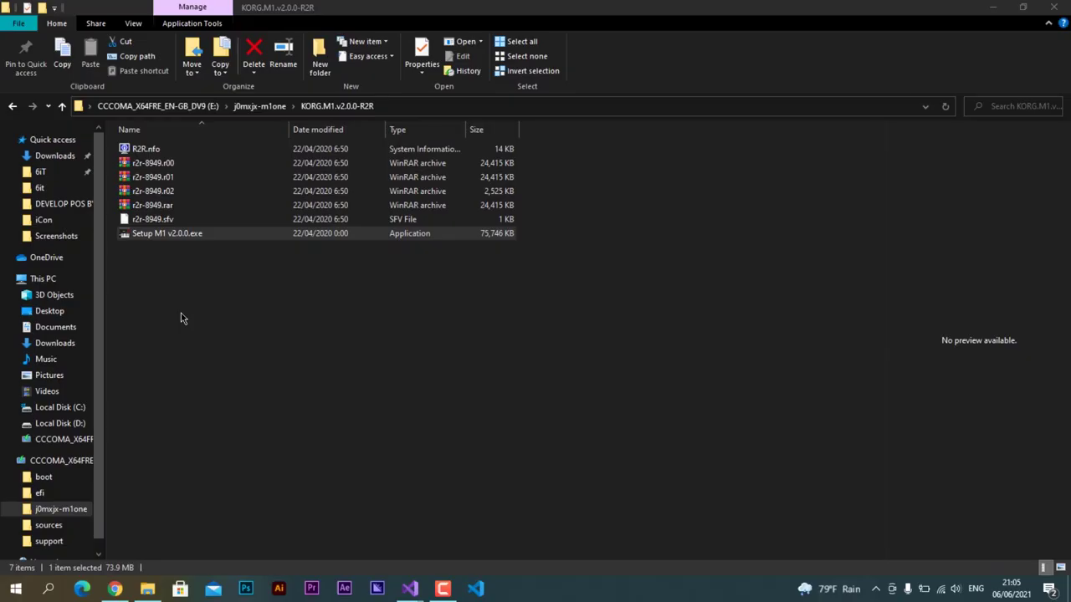
click(610, 402)
click(611, 402)
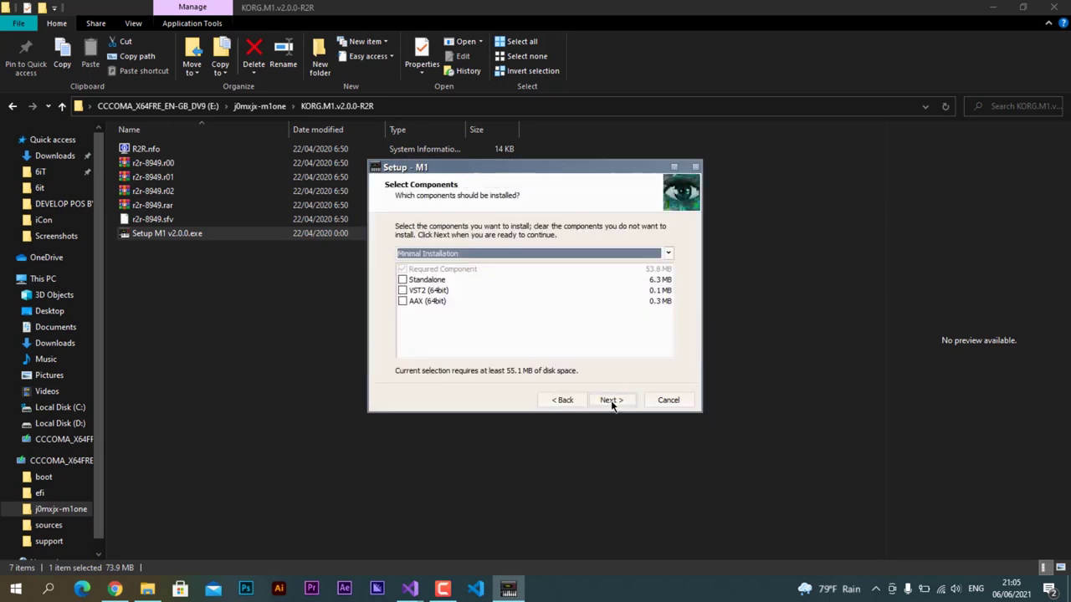
click(445, 302)
click(404, 291)
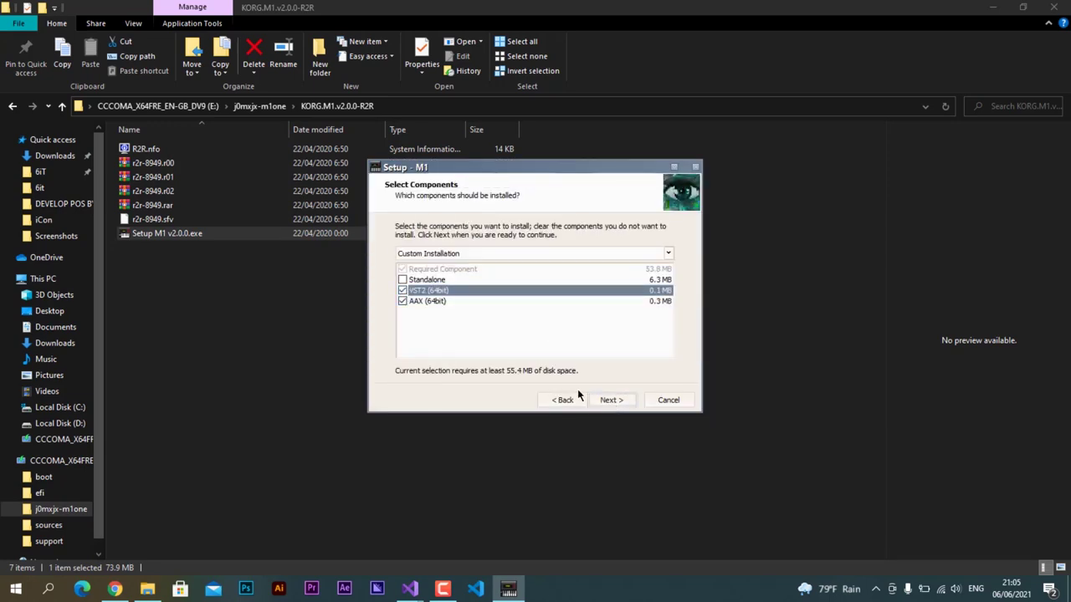
click(402, 280)
click(604, 402)
click(607, 402)
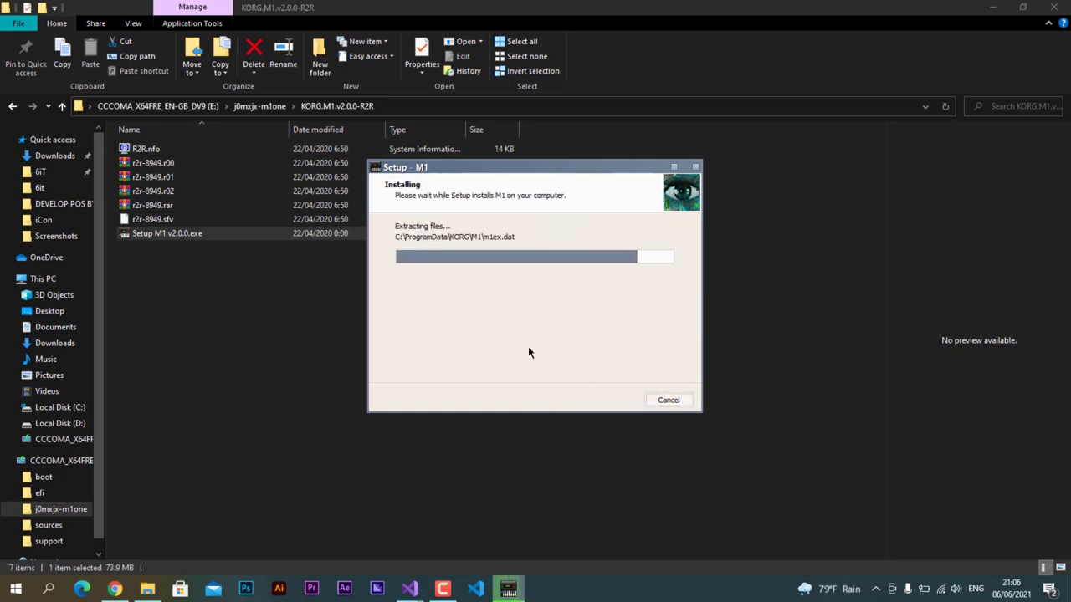
click(611, 400)
Close the folder window and start FL Studio 20 from the desktop.
click(1053, 8)
right_click(577, 184)
click(468, 229)
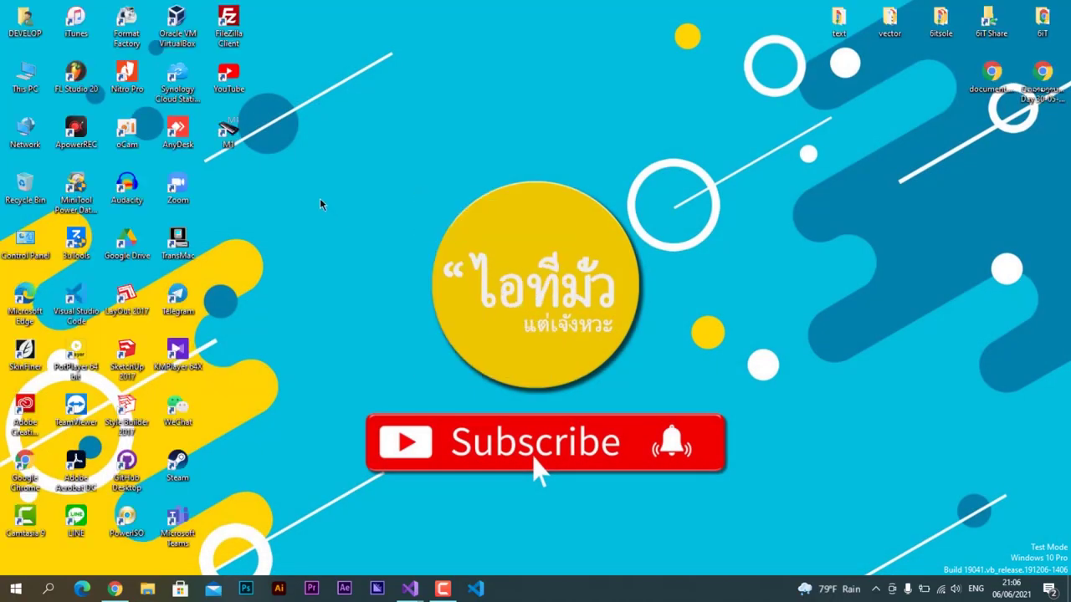
double_click(76, 75)
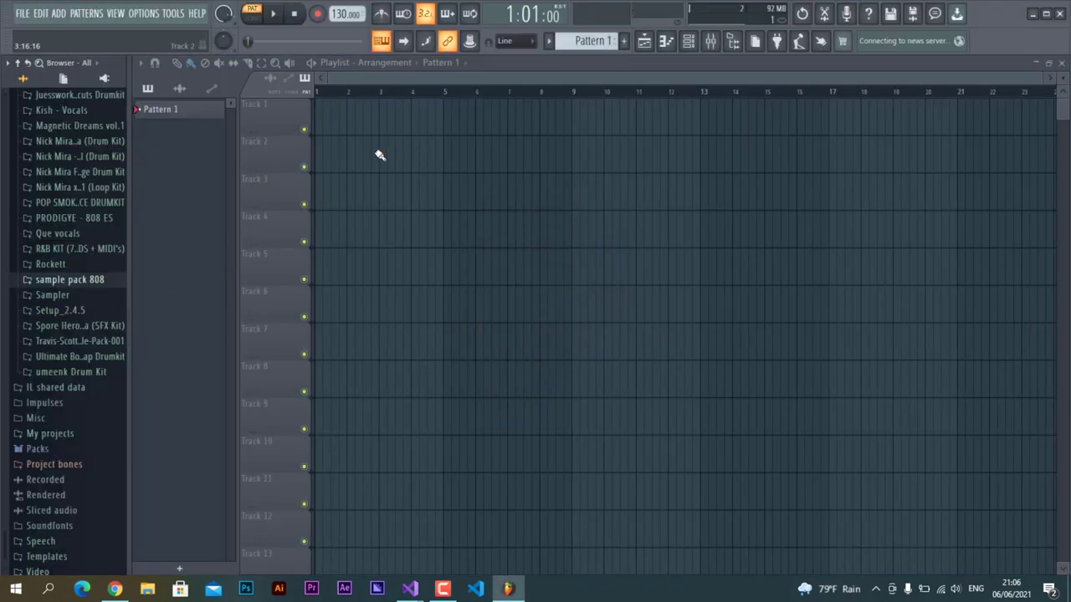
Widen the browser panel slightly to show more of the sample folder names.
scroll(71, 213, up, 10)
scroll(71, 209, up, 4)
scroll(71, 209, down, 14)
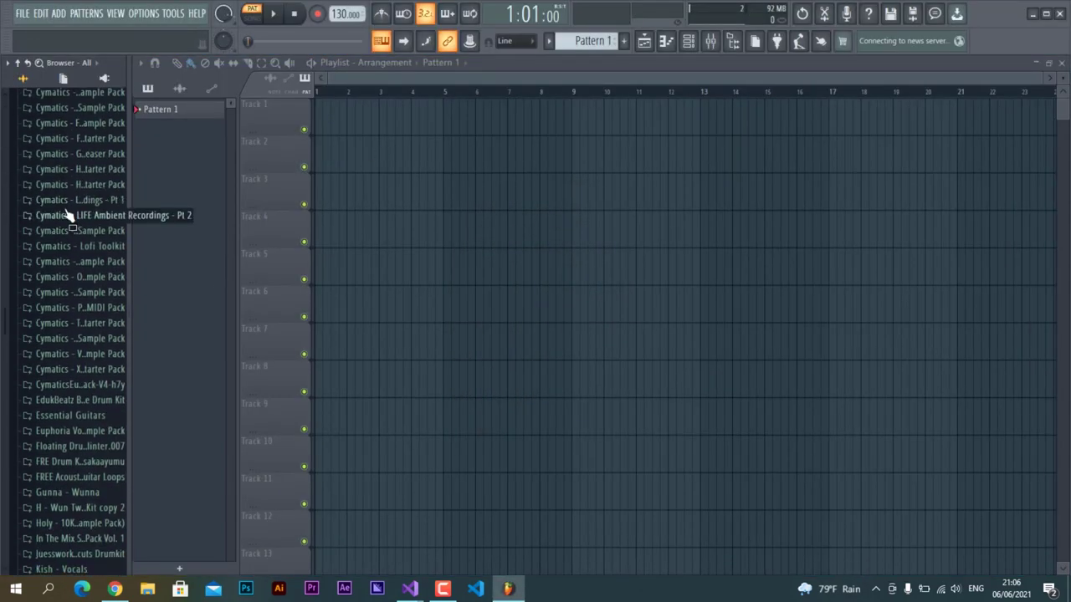
drag(130, 193, 153, 189)
scroll(74, 225, up, 15)
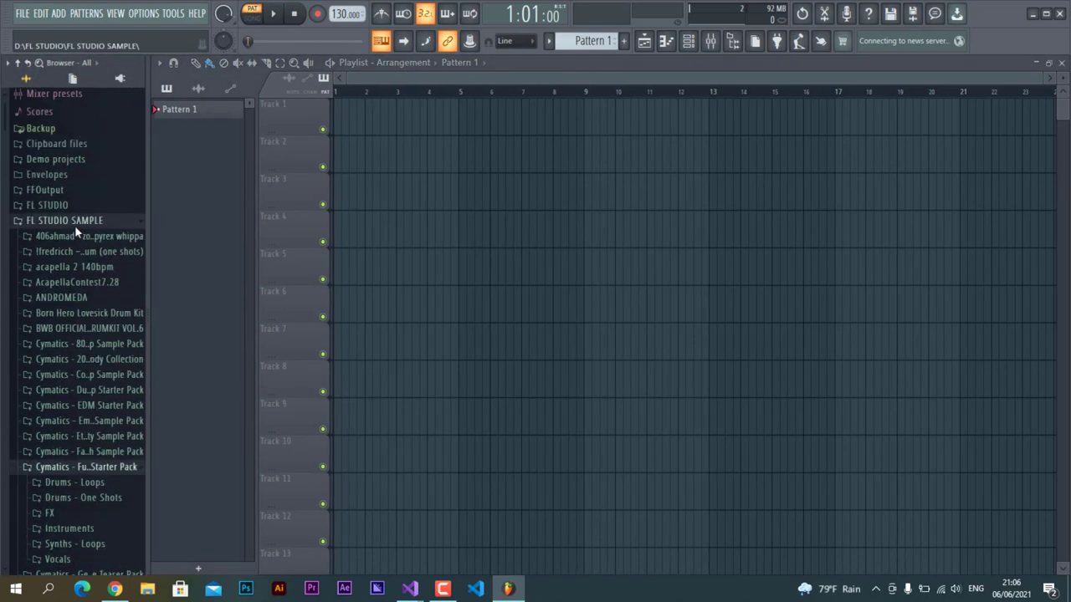
Look through the FL STUDIO SAMPLE folders and preview the 100 BPM loop in the Cymatics Cobra pack's Full Drum Loops.
click(53, 317)
click(59, 300)
click(53, 316)
scroll(68, 344, down, 1)
scroll(70, 347, down, 3)
click(82, 286)
scroll(72, 303, down, 4)
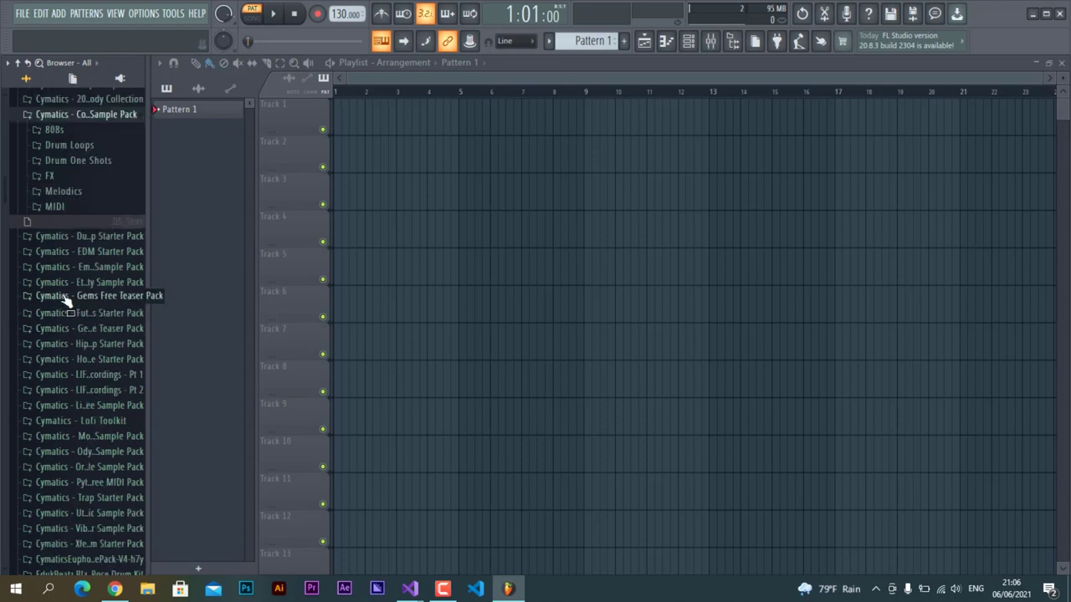
scroll(67, 306, up, 4)
click(68, 329)
click(73, 343)
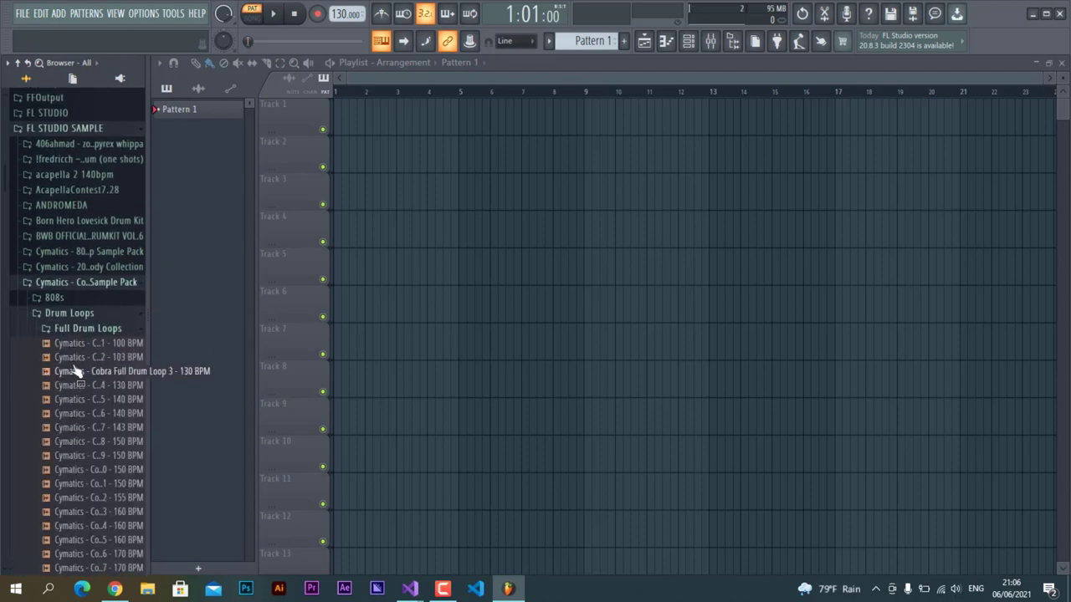
click(79, 344)
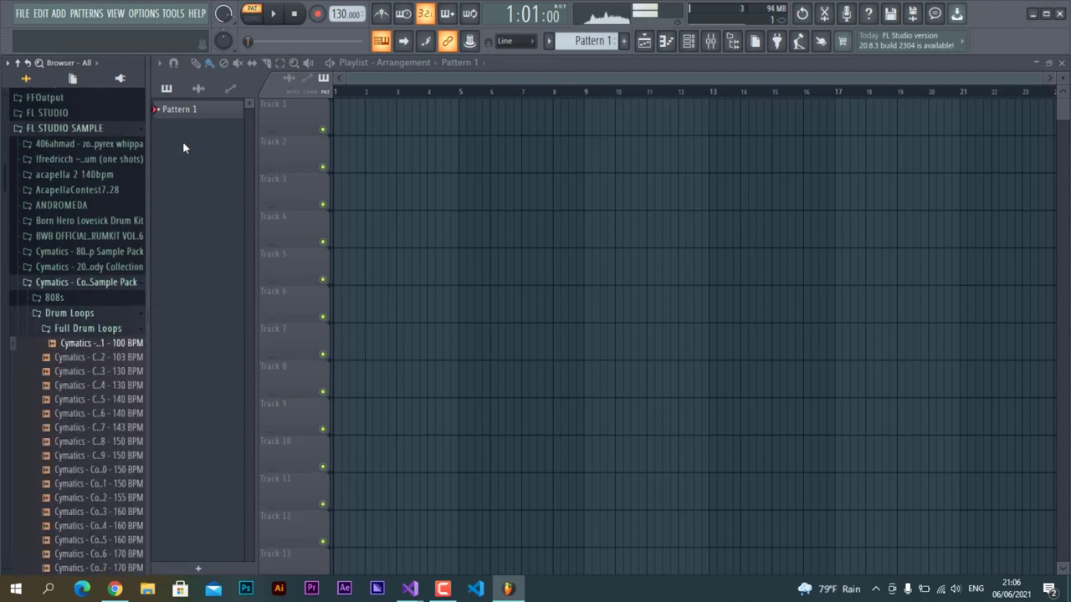
Scan for newly installed plugins with the Plugin Manager, review the plugin list and close the manager.
click(143, 13)
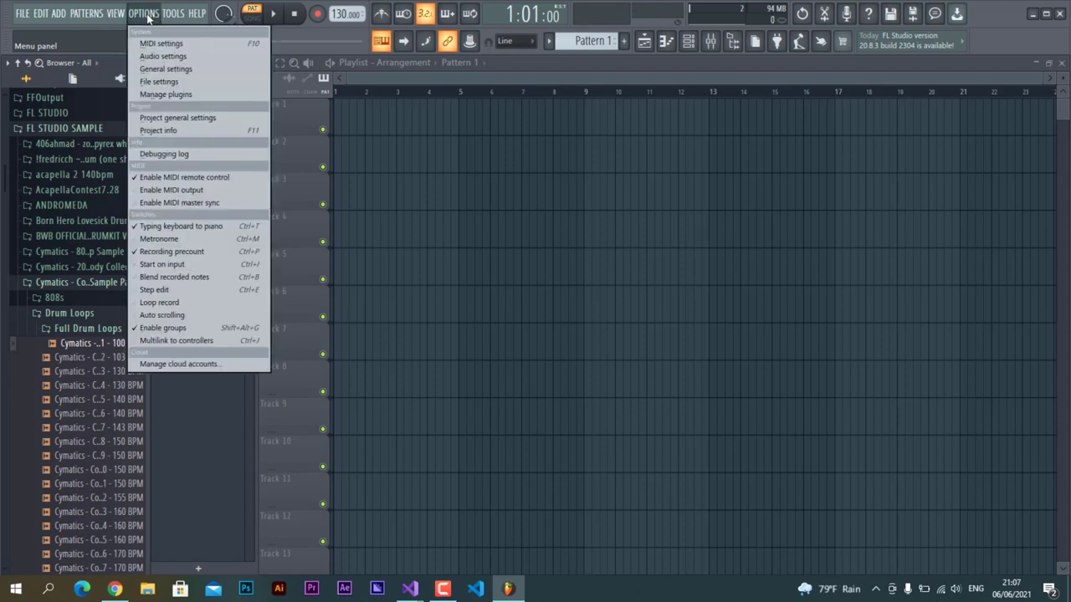
click(160, 95)
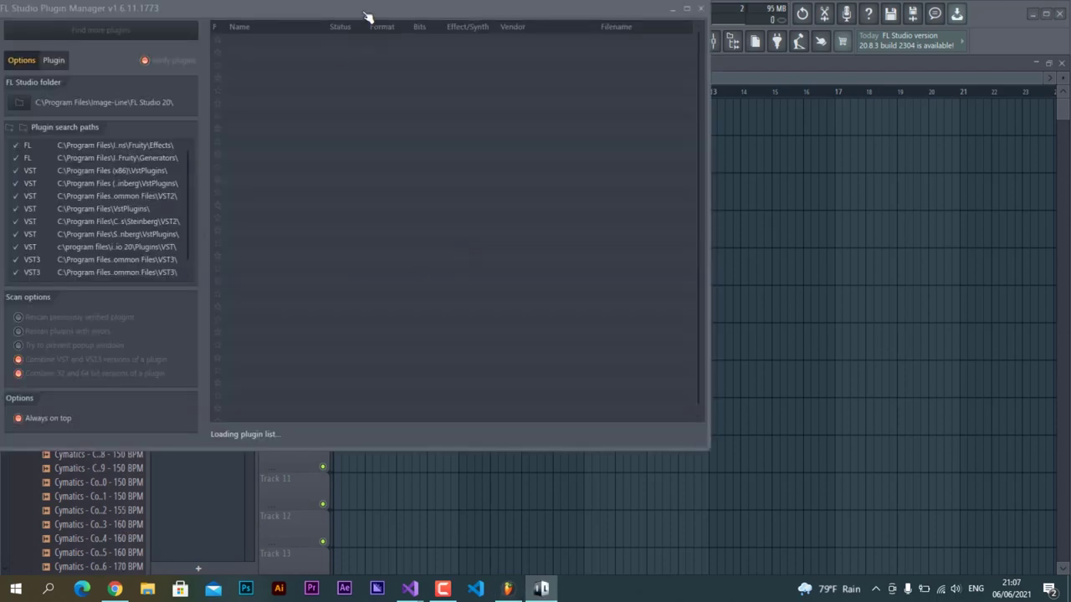
drag(366, 9, 519, 69)
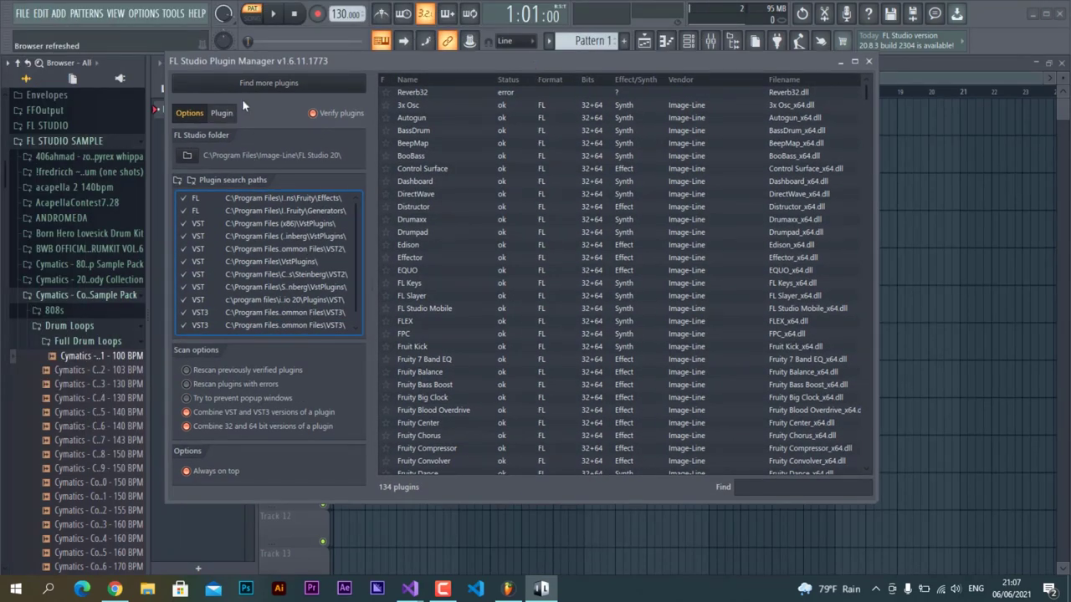
click(288, 87)
scroll(659, 378, down, 20)
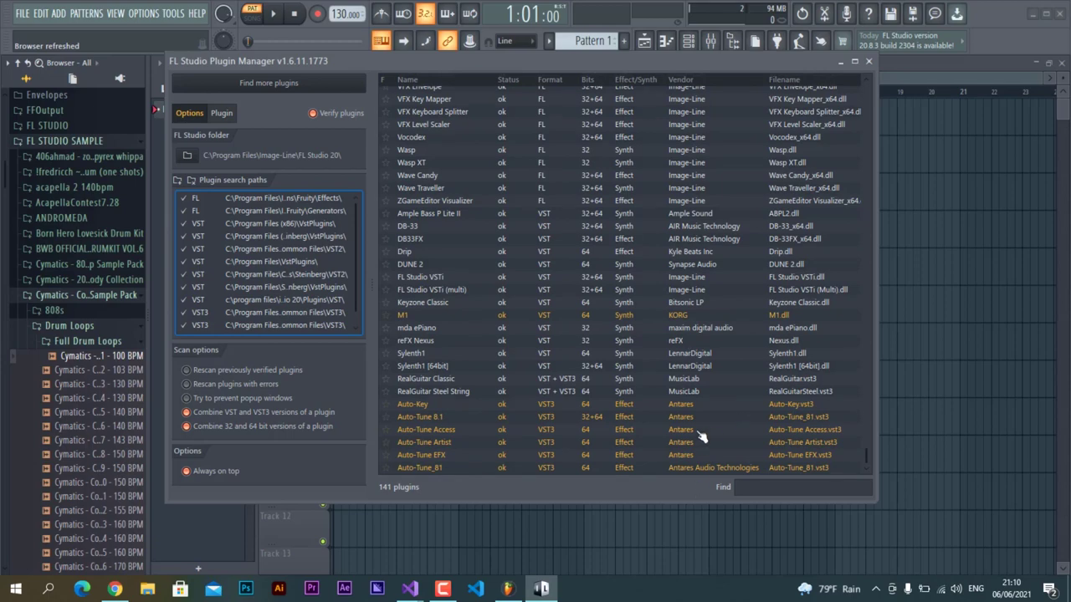
click(869, 61)
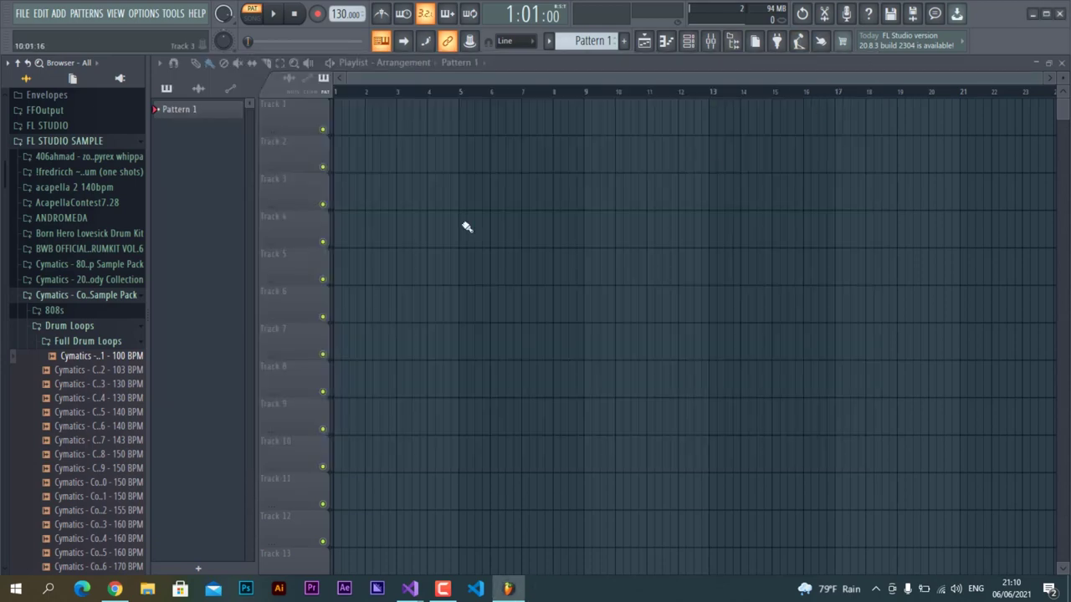
Show the channel rack and take a look at the plugin picker and the mixer.
click(666, 41)
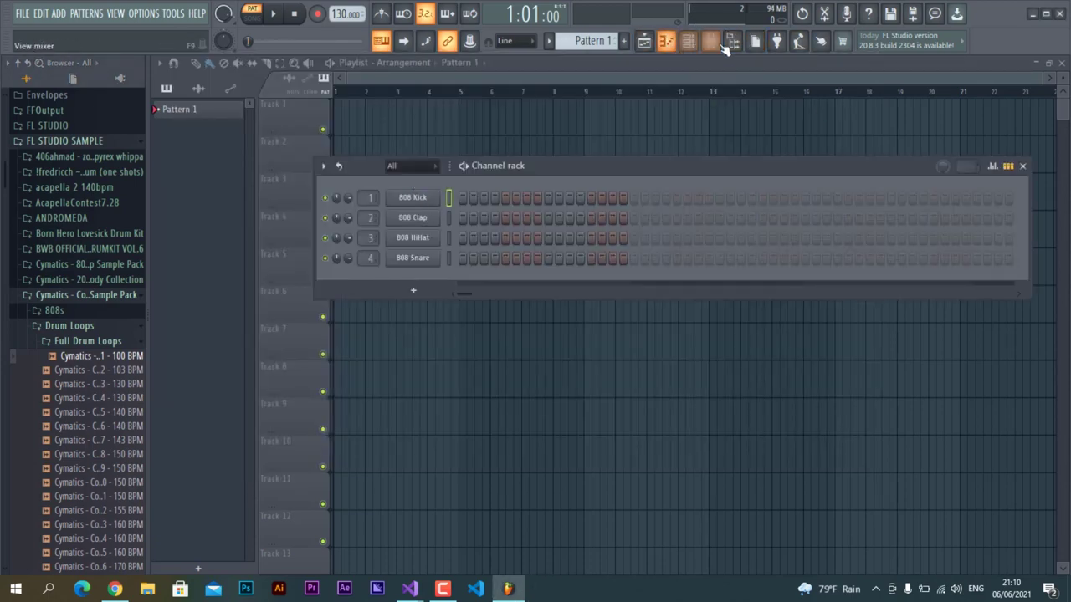
click(776, 41)
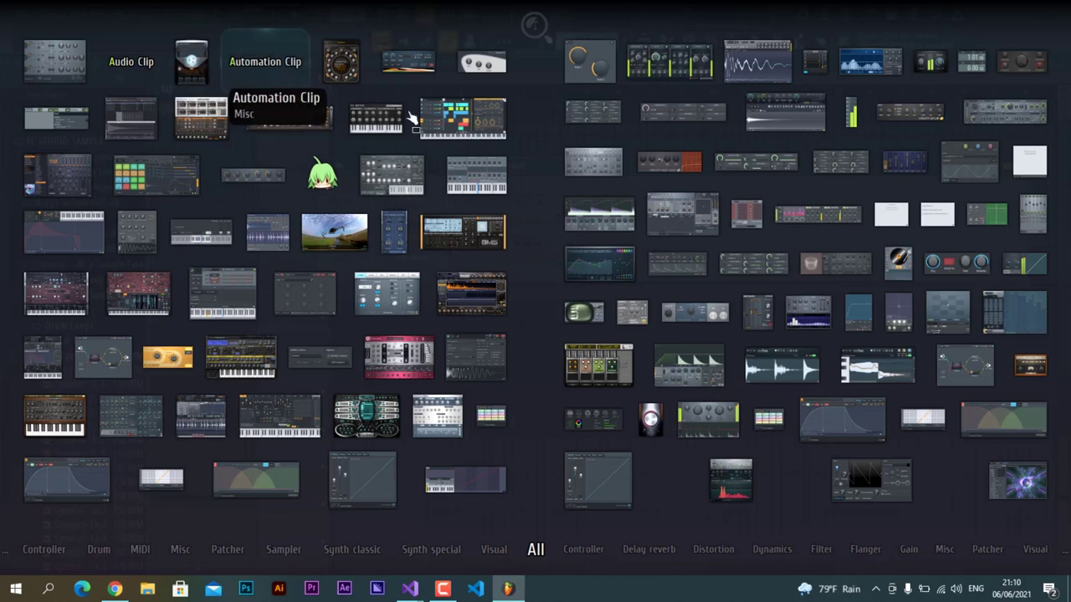
click(536, 161)
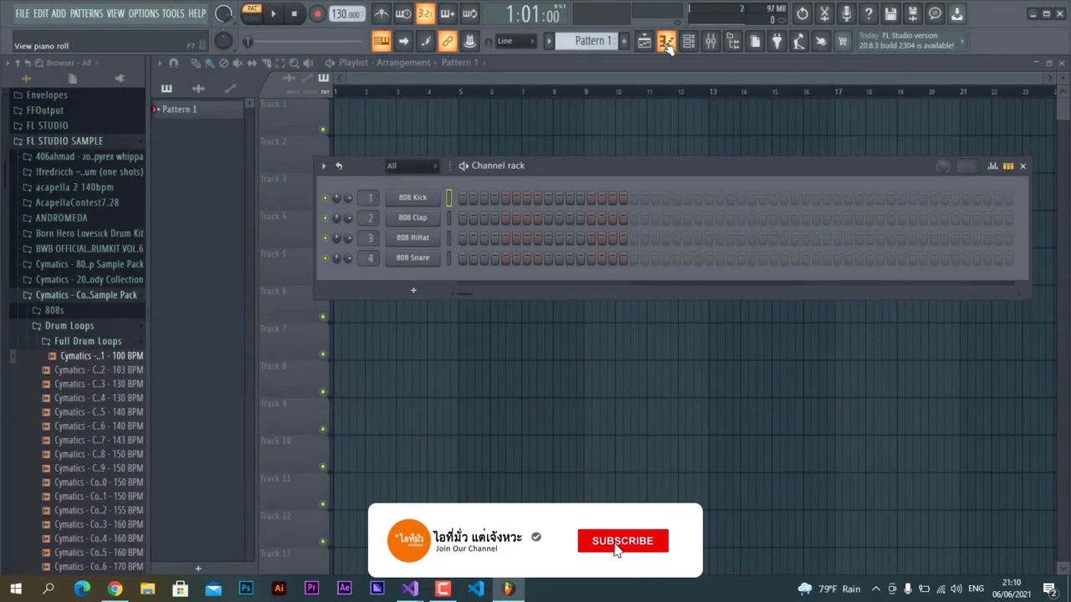
click(710, 41)
click(1013, 159)
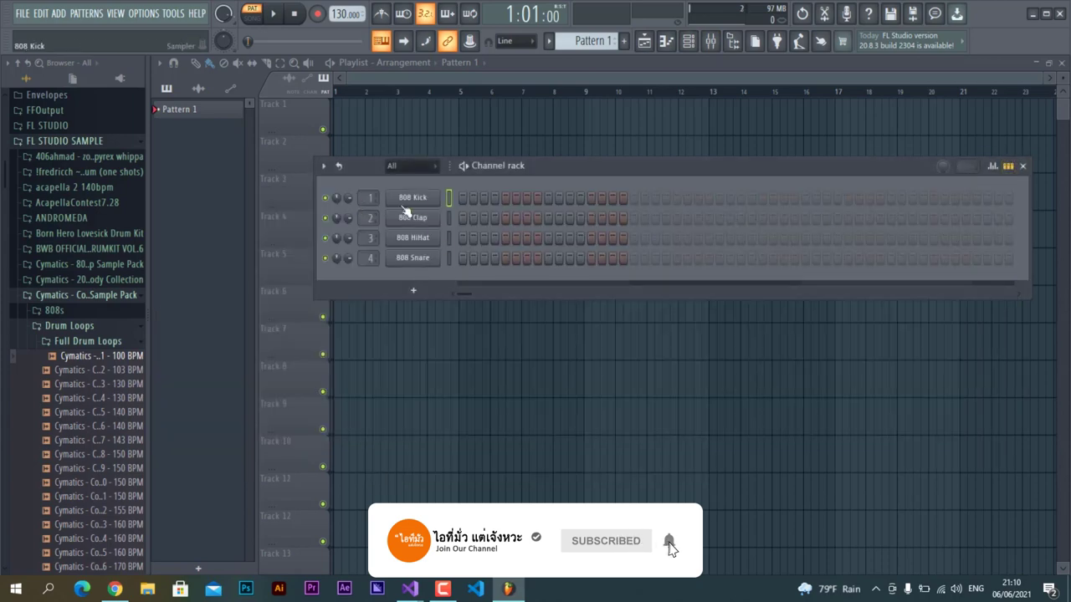
Enable 808 Kick steps 3, 7, 11, 13 and 16 and fill the 808 Clap channel every 4 steps.
right_click(460, 219)
click(602, 275)
right_click(427, 239)
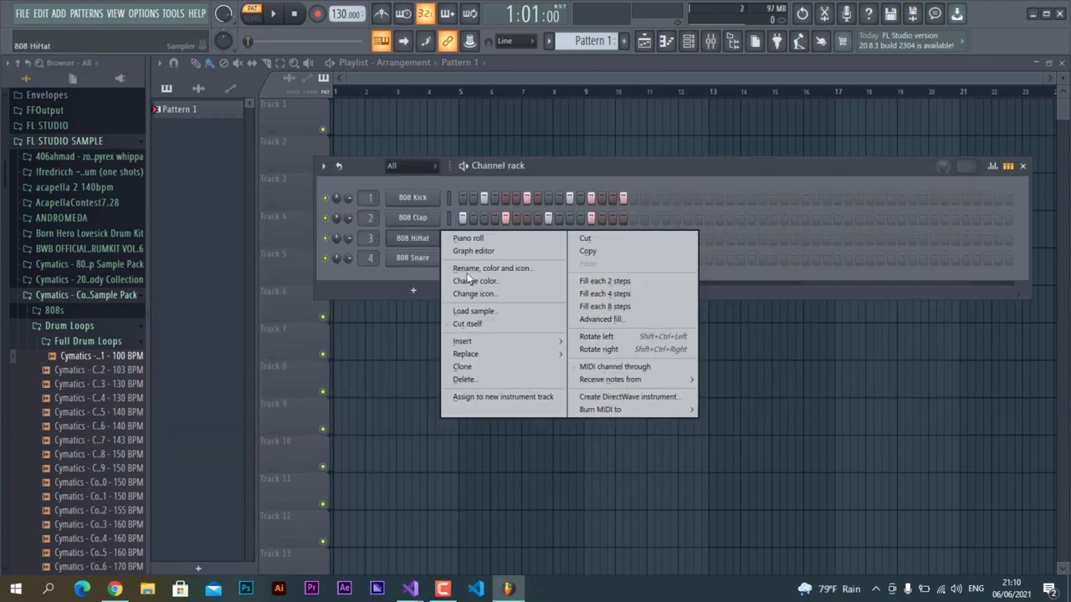
click(474, 311)
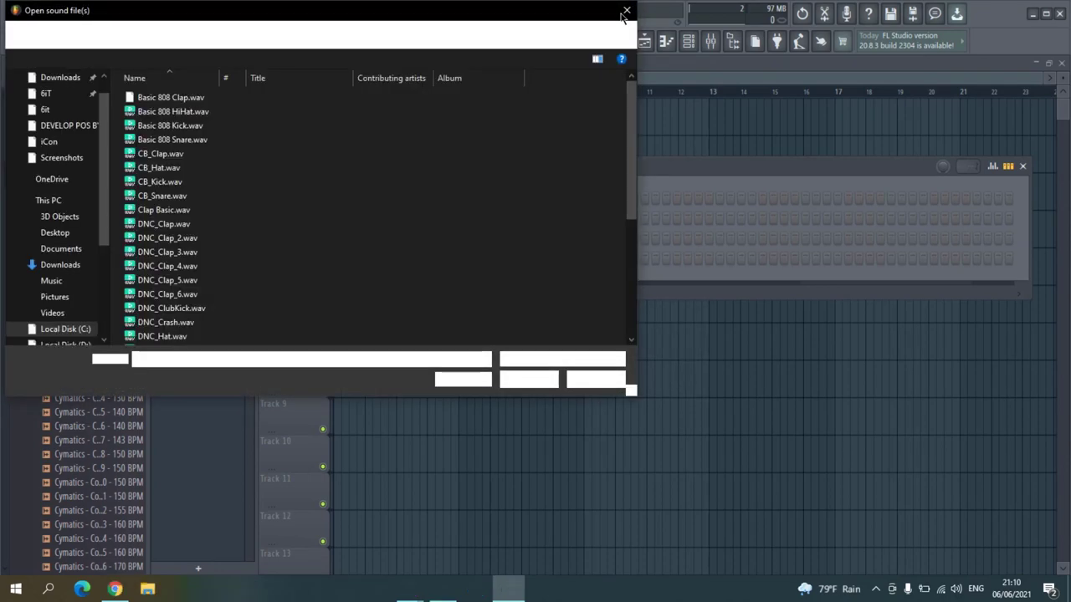
key(Escape)
Fill the 808 HiHat channel every 8 steps and the 808 Snare channel every 4 steps.
right_click(413, 239)
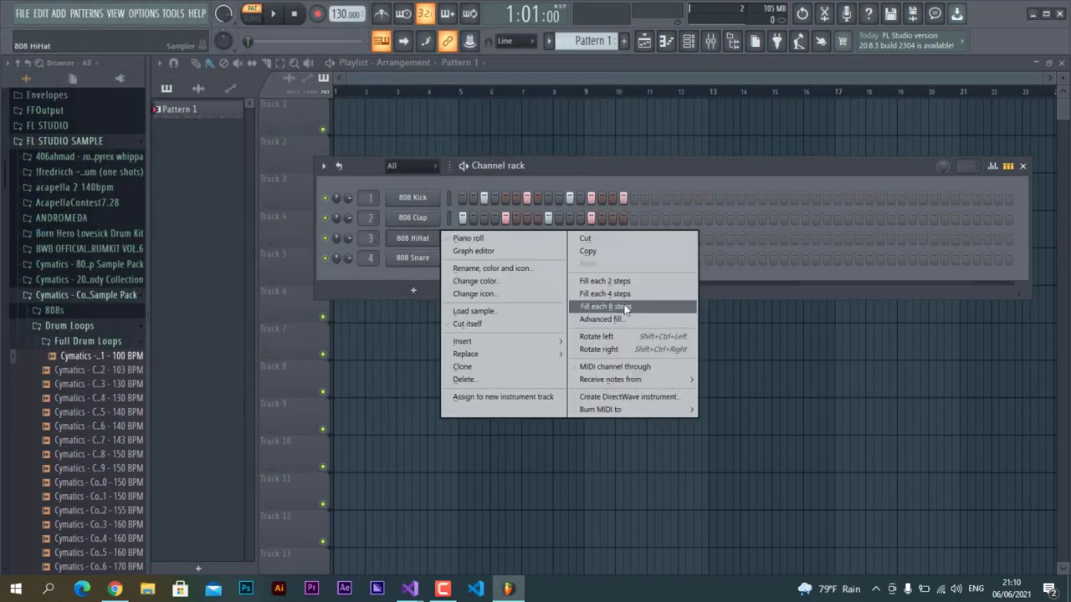
click(624, 306)
right_click(413, 257)
click(618, 315)
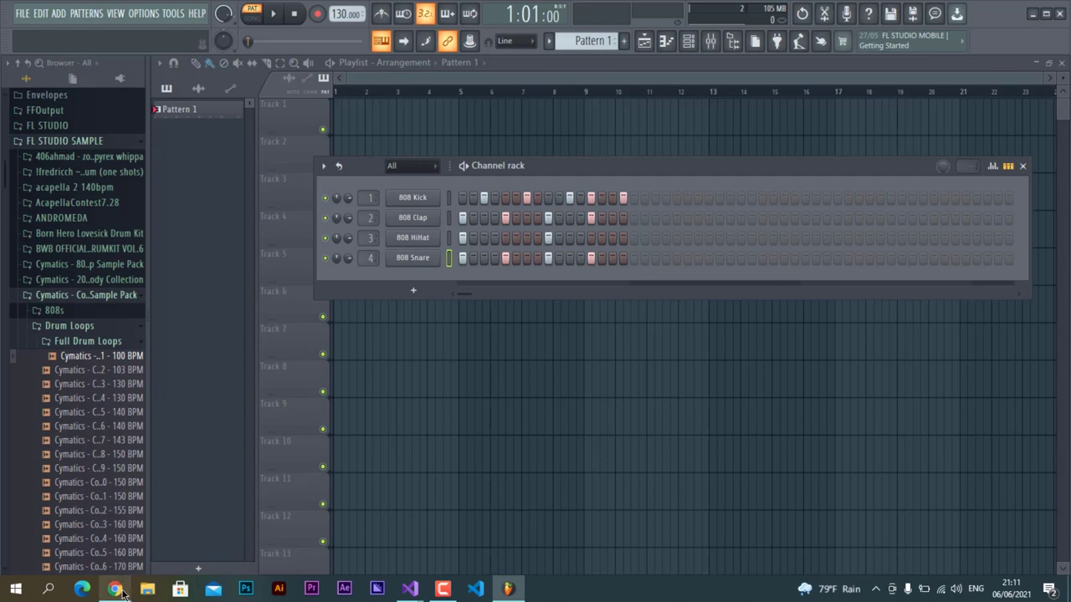
Audition the drum pattern briefly and place Pattern 1 in the playlist on Track 2 at bar 3.
click(274, 14)
click(273, 14)
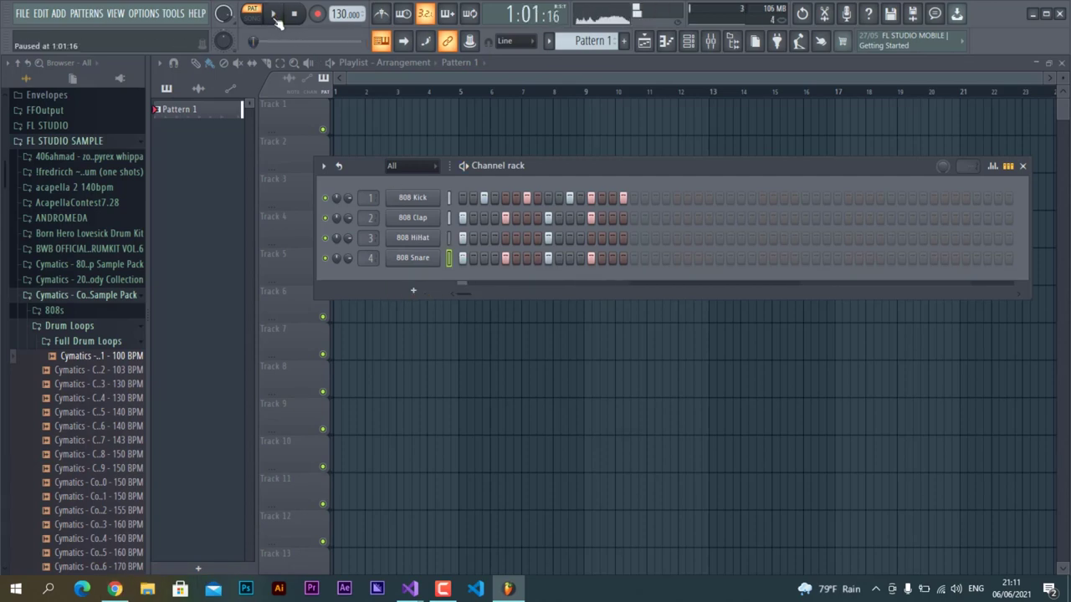
click(1022, 166)
drag(178, 109, 405, 155)
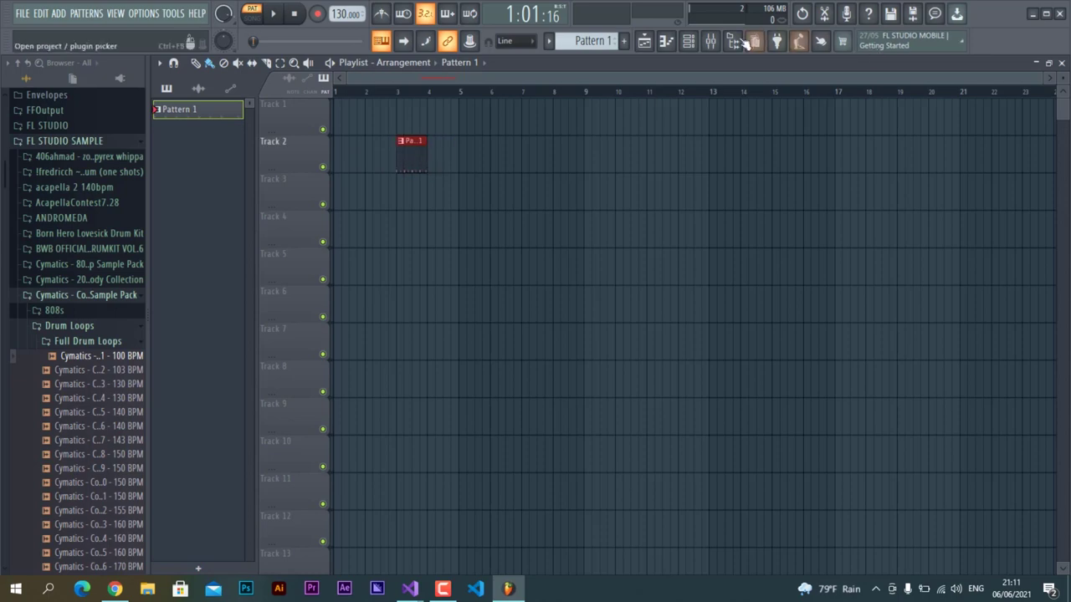
Select the Insert 1 track in the mixer and shift the mixer window slightly.
click(710, 40)
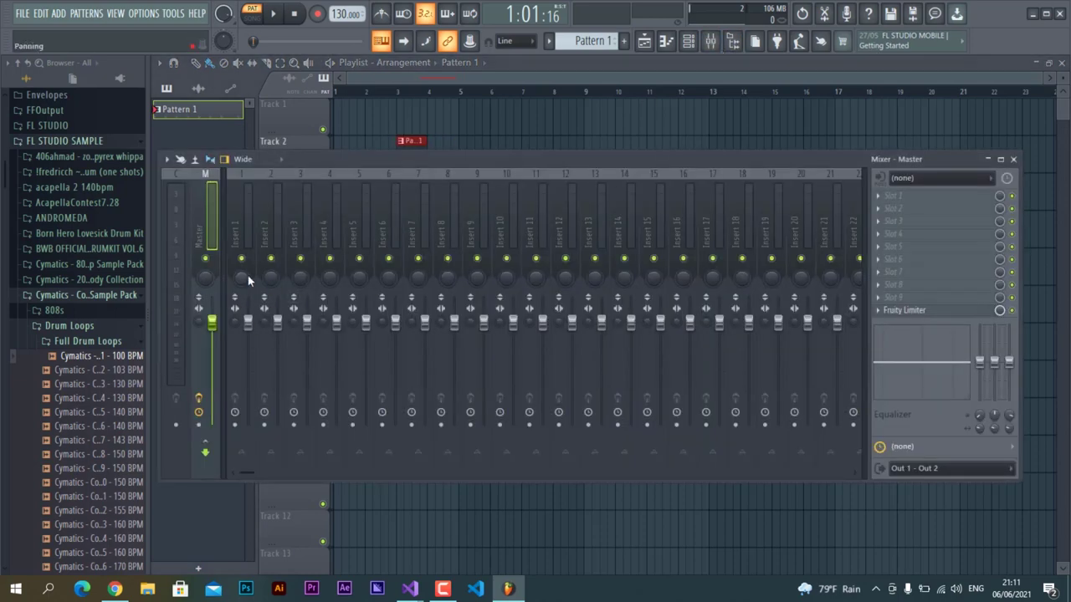
click(247, 277)
drag(506, 160, 526, 185)
Inspect the Pattern 1 clip and its drum channels' mixer track assignments in the channel rack.
click(414, 148)
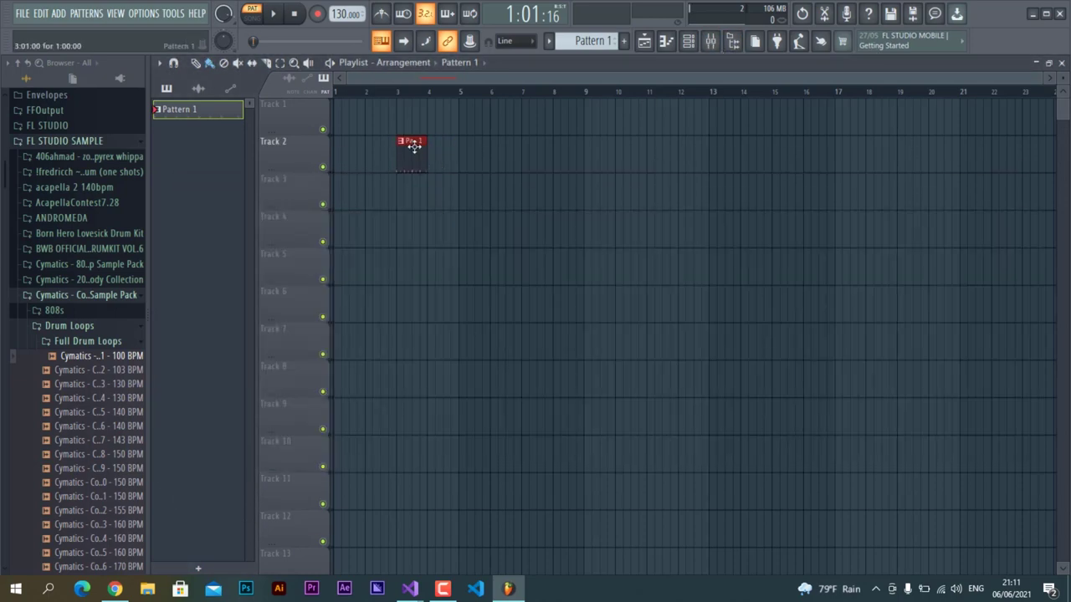
double_click(414, 148)
click(1027, 116)
click(689, 41)
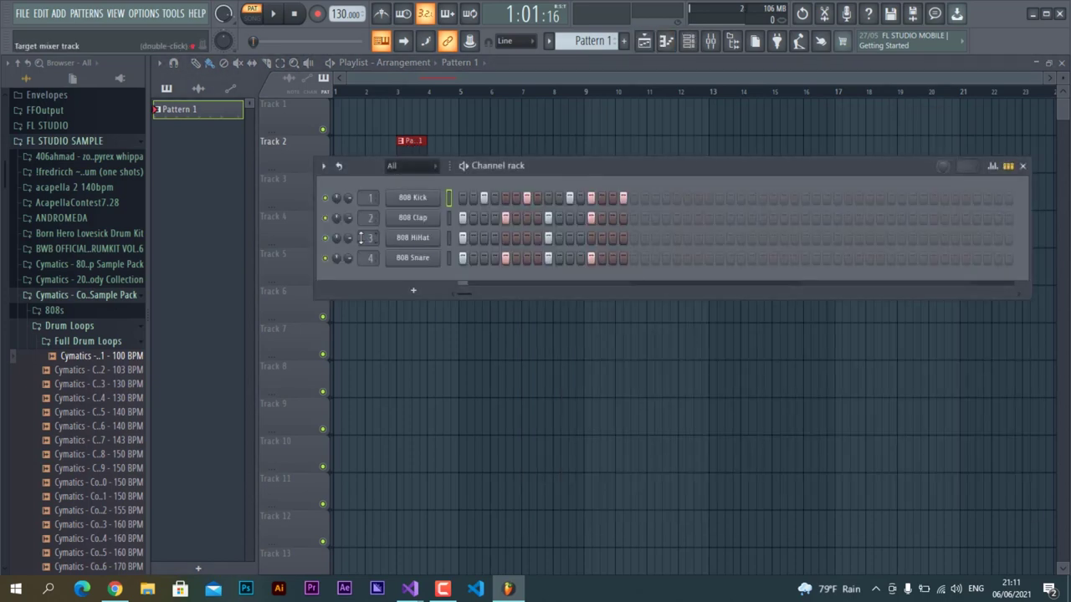
click(1022, 166)
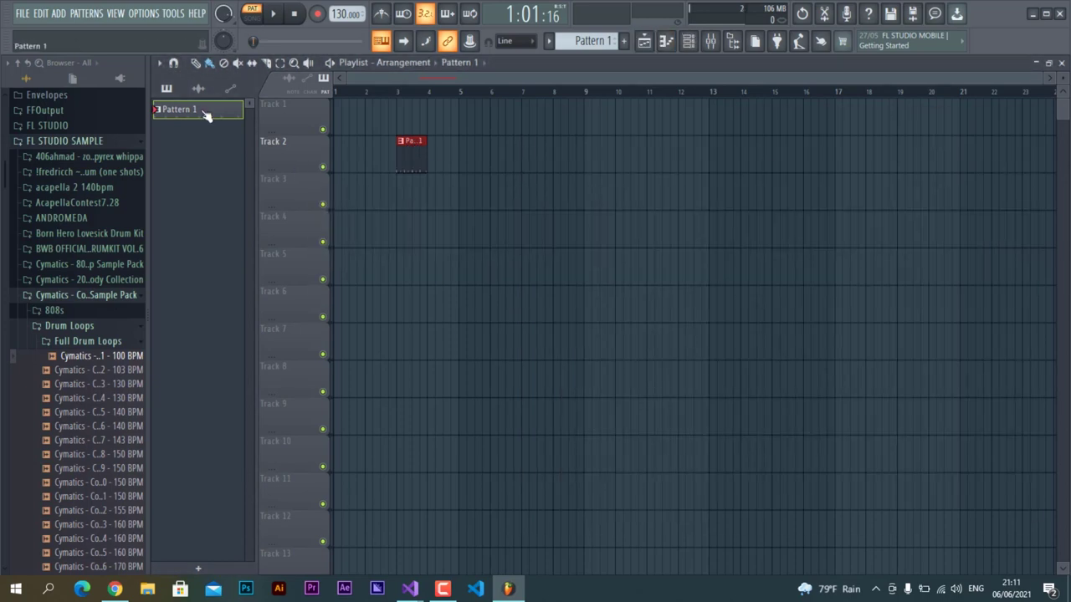
right_click(204, 113)
Load the Antares Auto-Key plugin into slot 1 of mixer track Insert 1 and close its window.
click(709, 41)
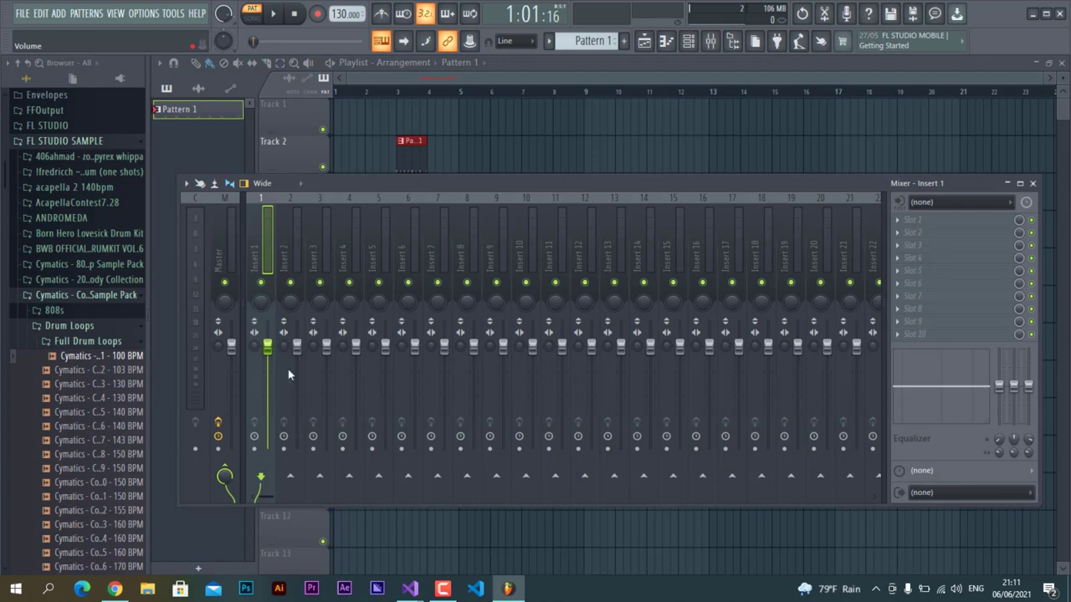
click(926, 227)
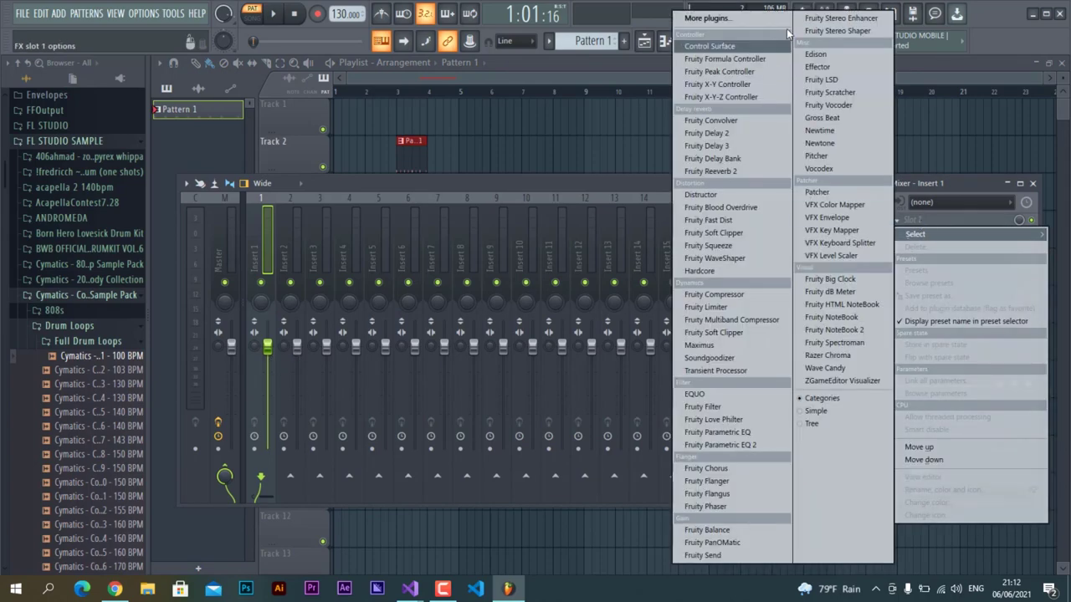
click(648, 44)
scroll(505, 354, down, 15)
scroll(505, 355, up, 1)
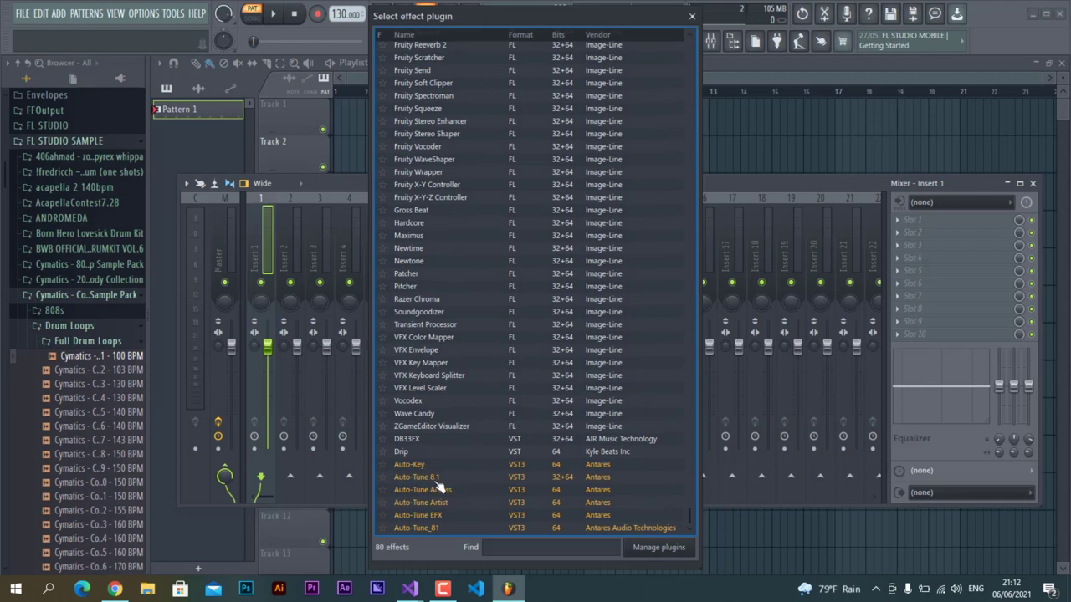
double_click(423, 466)
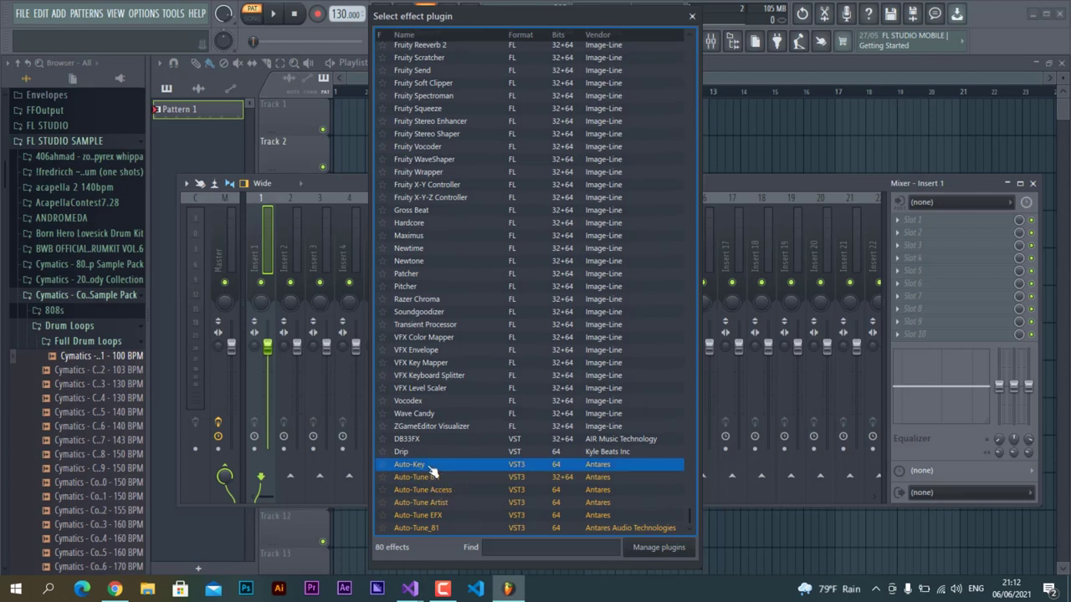
drag(398, 194, 488, 140)
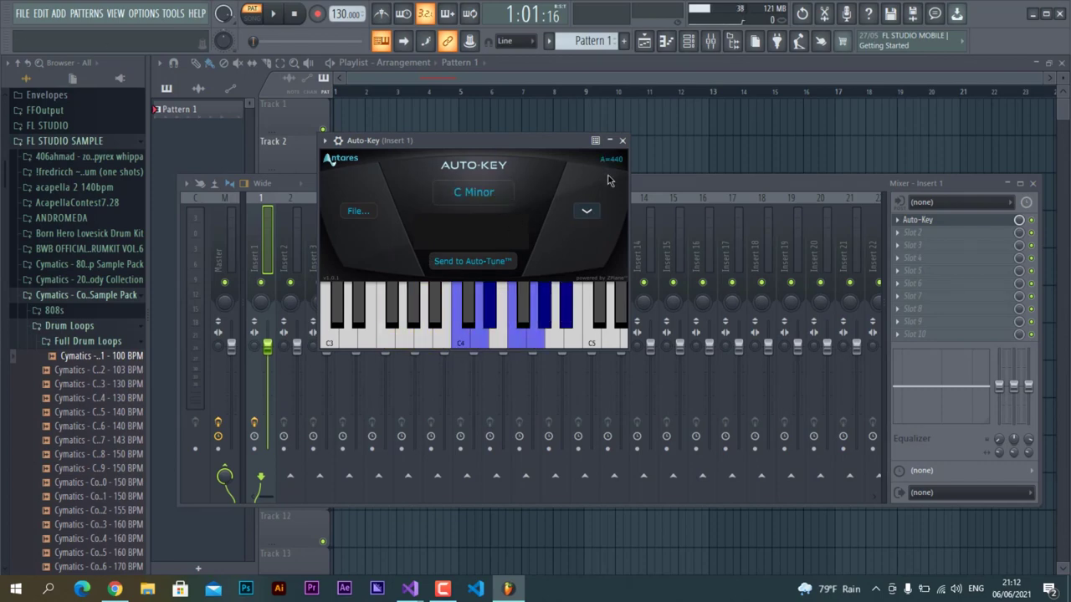
click(622, 141)
click(778, 41)
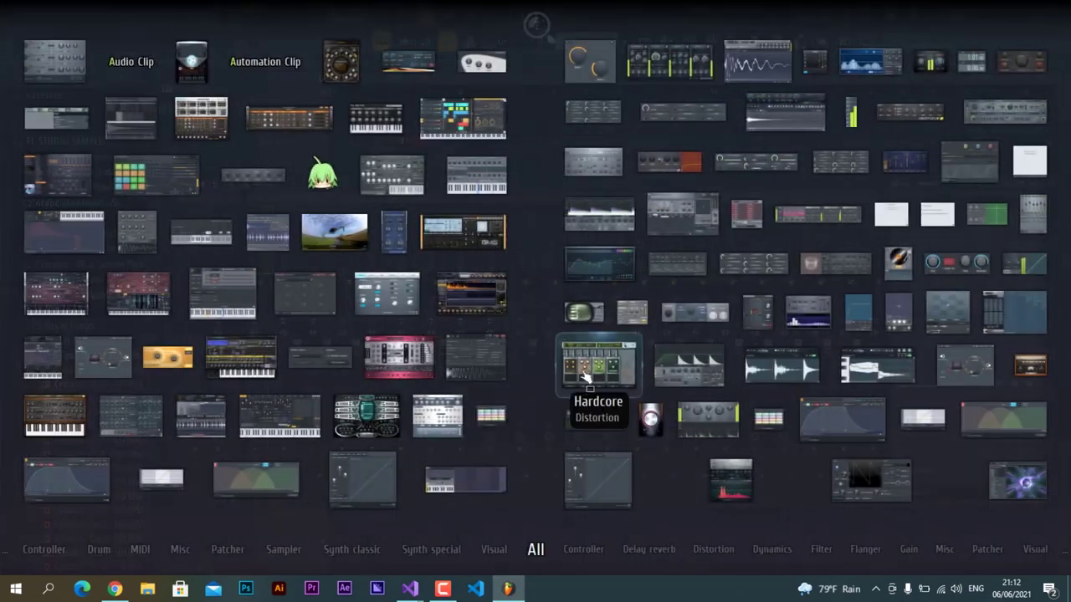
key(Escape)
click(937, 239)
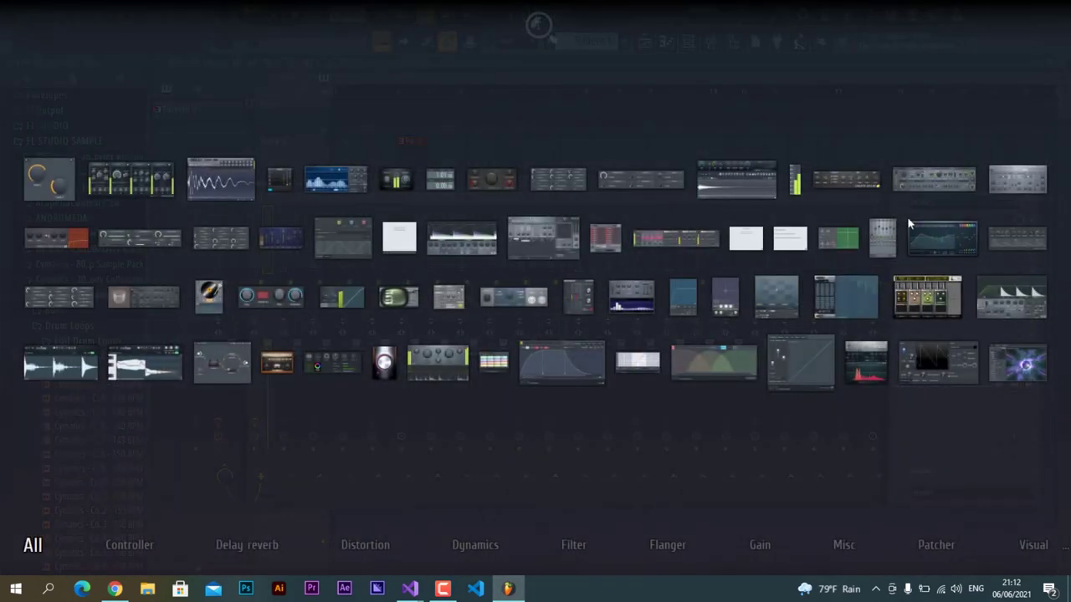
click(858, 412)
Load the Auto-Tune 8.1 plugin into slot 2 of Insert 1 and move its window so the whole keyboard shows.
click(910, 232)
click(716, 24)
scroll(443, 376, down, 10)
click(456, 479)
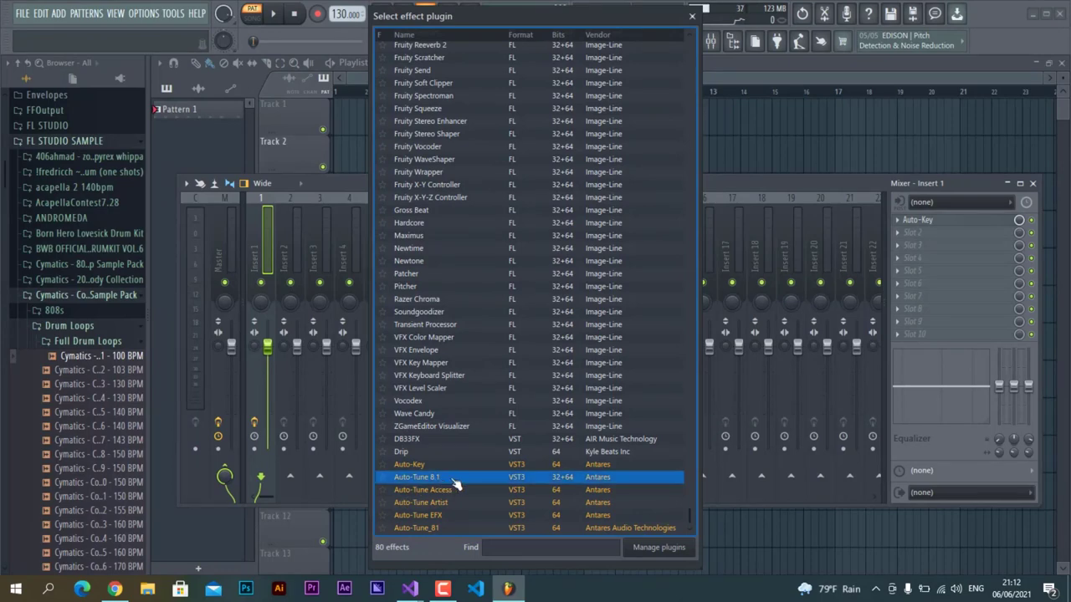
click(455, 482)
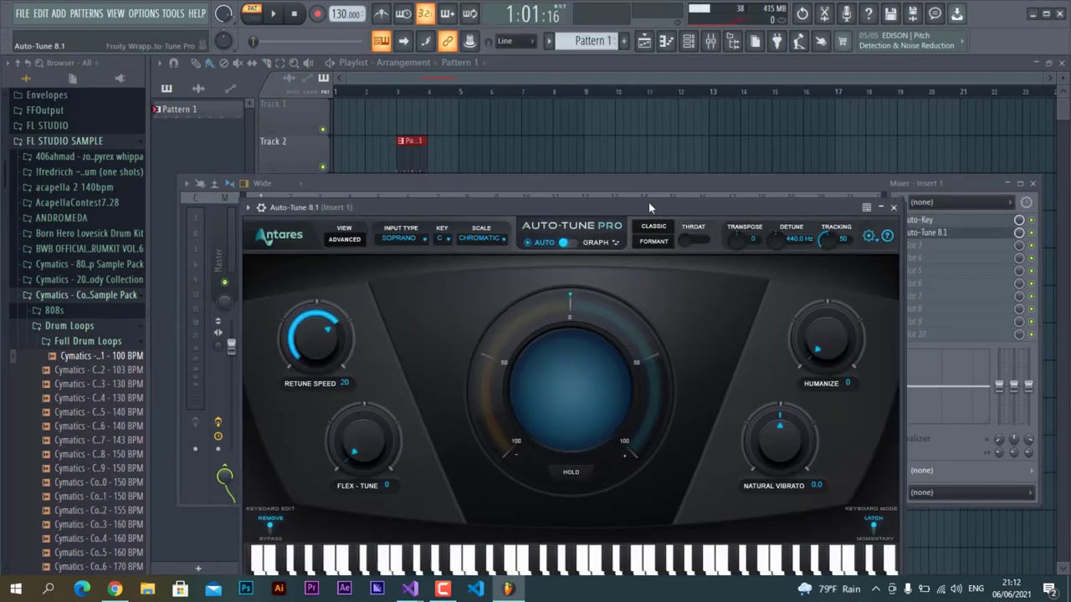
drag(648, 202, 561, 61)
Remove four white-key notes on the Auto-Tune 8.1 keyboard.
click(474, 460)
click(528, 460)
click(582, 460)
click(329, 460)
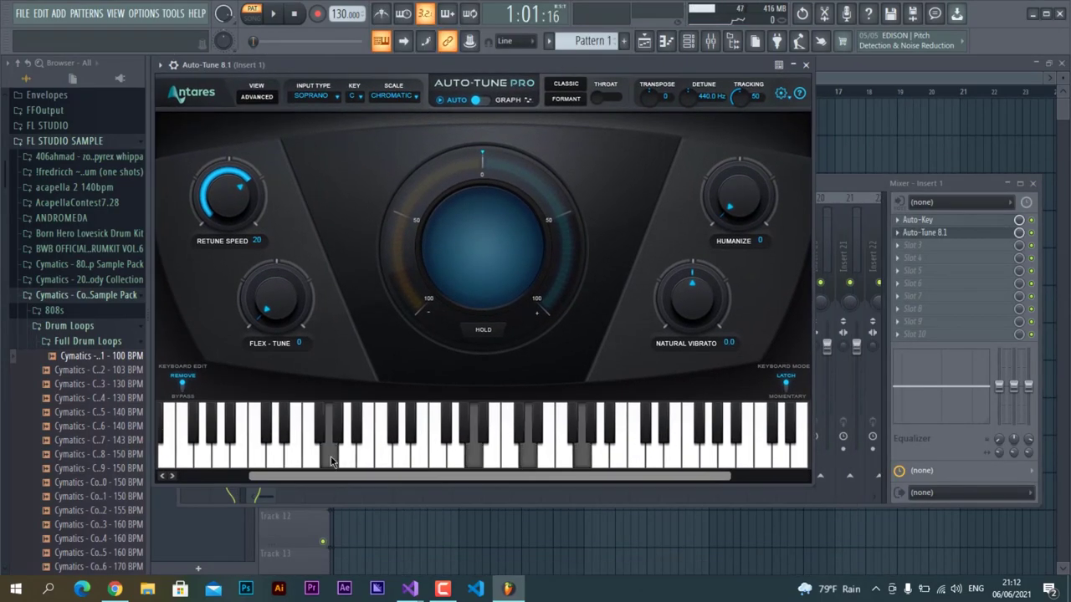
Look through the Auto-Tune 8.1 plugin options, including the presets and the list of replacement effects.
right_click(173, 65)
click(173, 65)
click(173, 65)
click(174, 66)
right_click(174, 67)
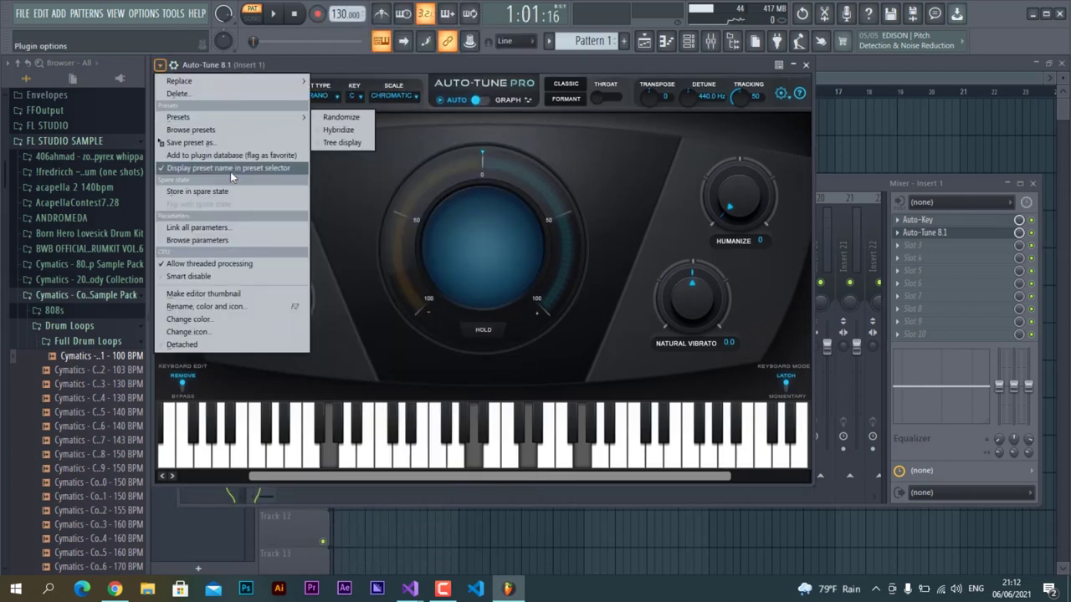
mouse_move(264, 78)
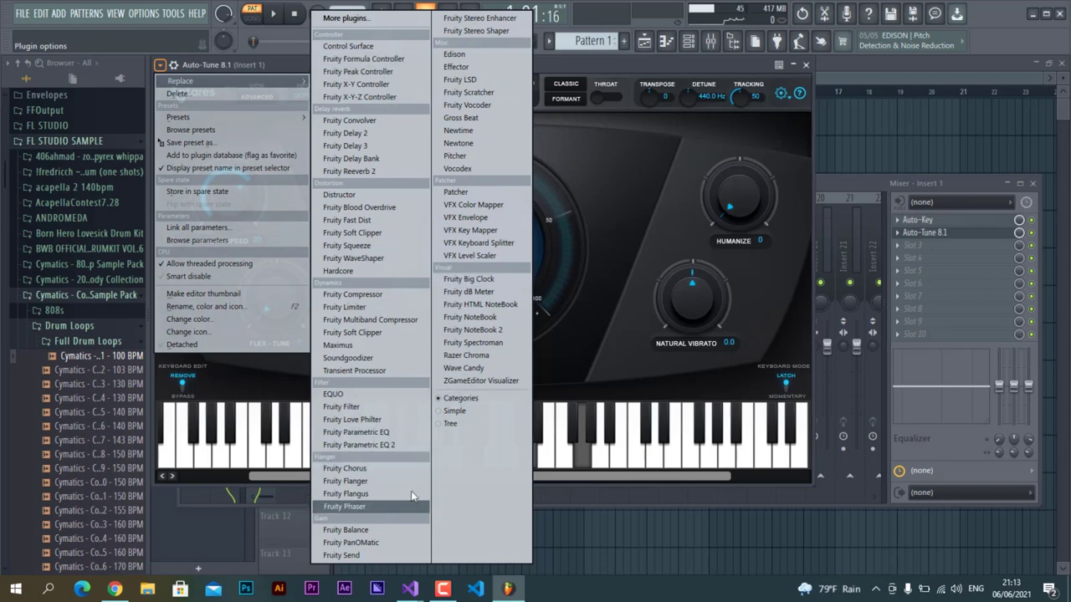
click(679, 148)
Shift the Auto-Tune 8.1 window and load the Auto-Tune EFX plugin into slot 3 of Insert 1.
drag(715, 64, 688, 82)
click(930, 247)
key(Escape)
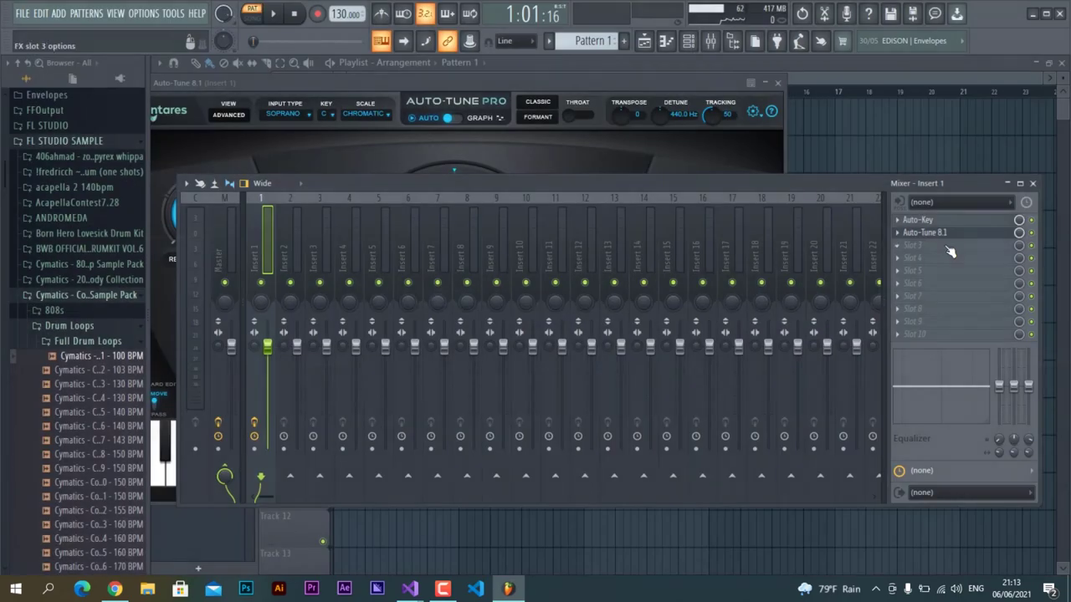
click(898, 246)
mouse_move(919, 258)
click(708, 19)
scroll(518, 401, down, 5)
scroll(521, 404, down, 10)
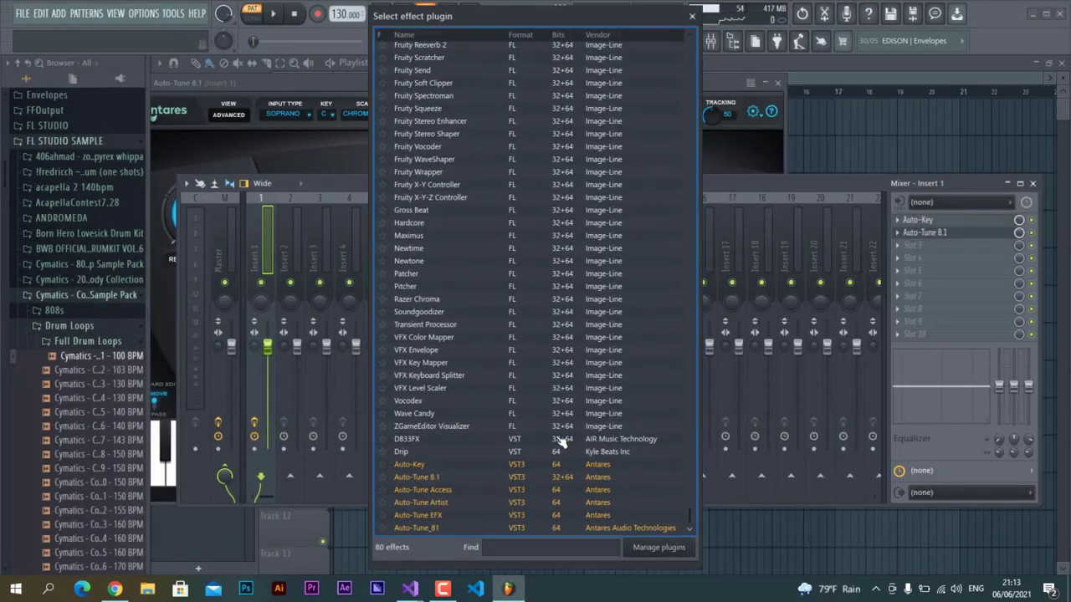
click(435, 515)
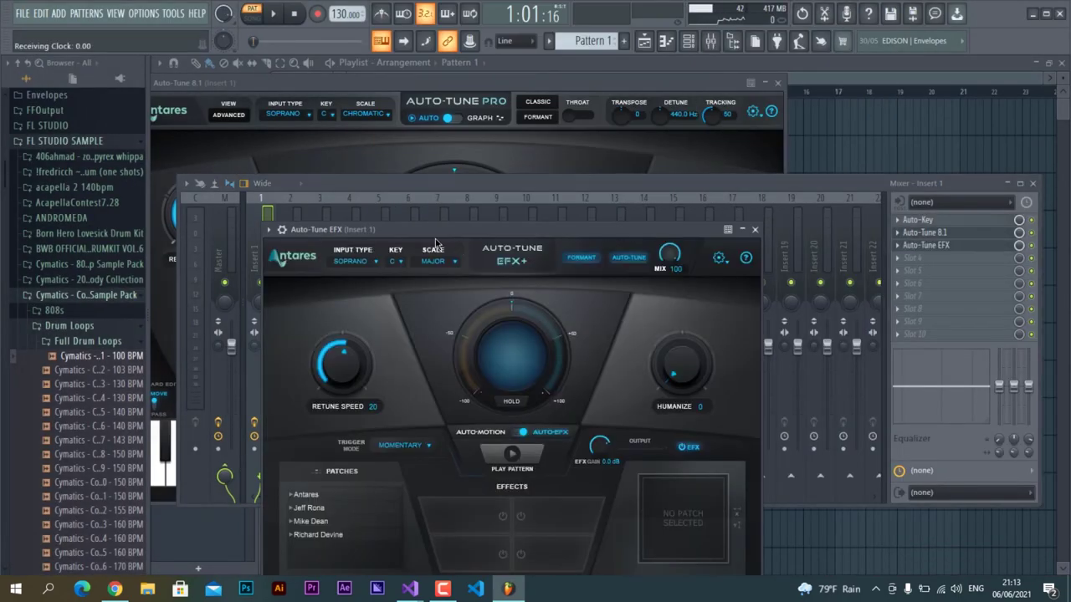
Rearrange the Auto-Tune 8.1 and Auto-Tune EFX windows so they overlap less.
click(476, 141)
drag(484, 87, 345, 106)
drag(612, 87, 708, 32)
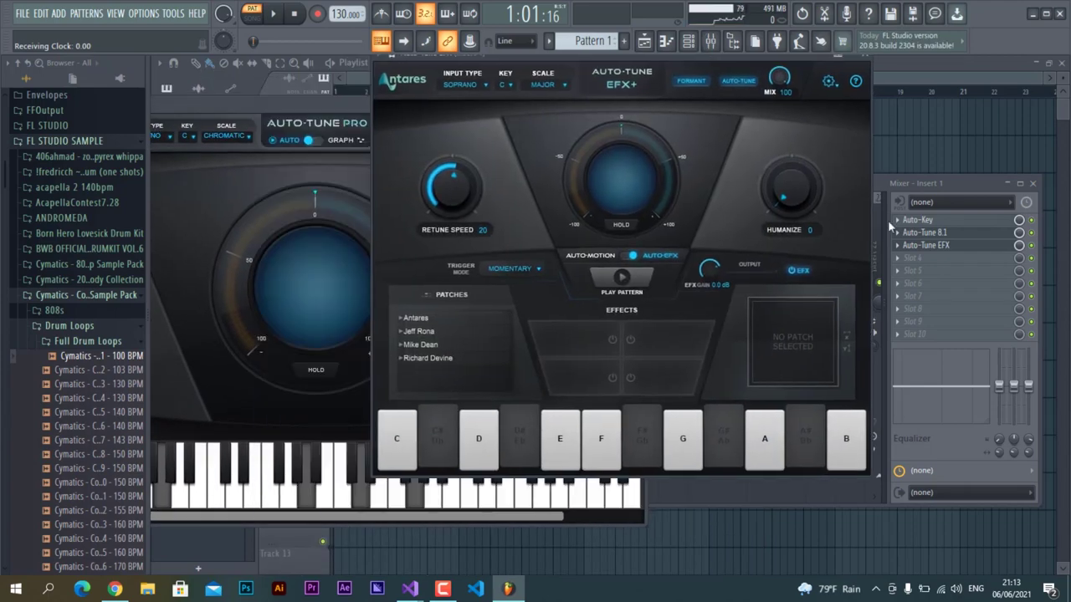
Reopen Auto-Key from slot 1 and review the full effect plugin list for slot 4 without loading anything.
click(937, 223)
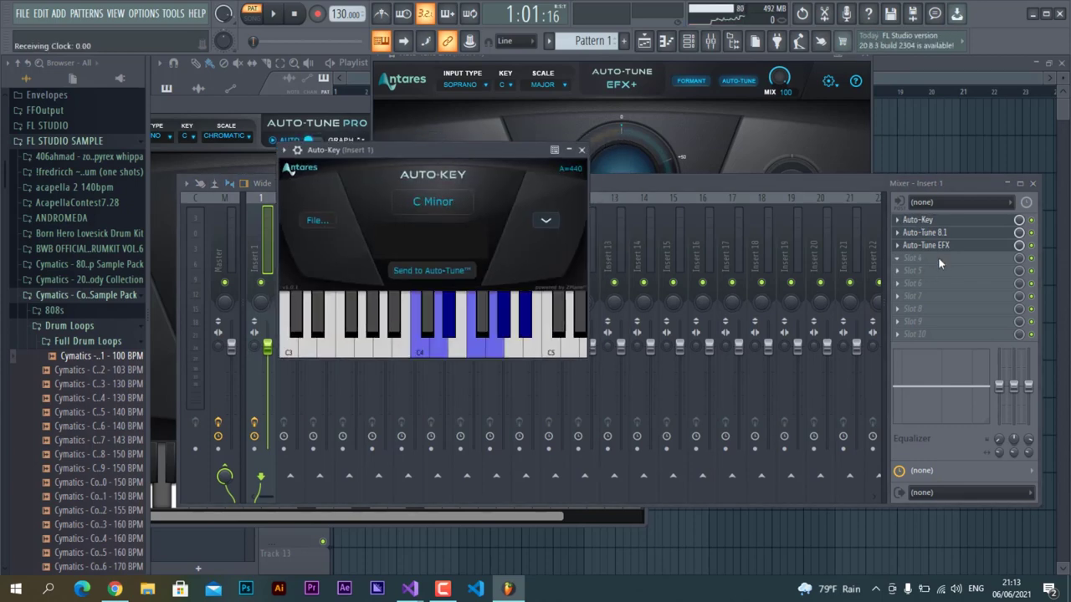
click(938, 258)
click(705, 18)
scroll(513, 347, down, 10)
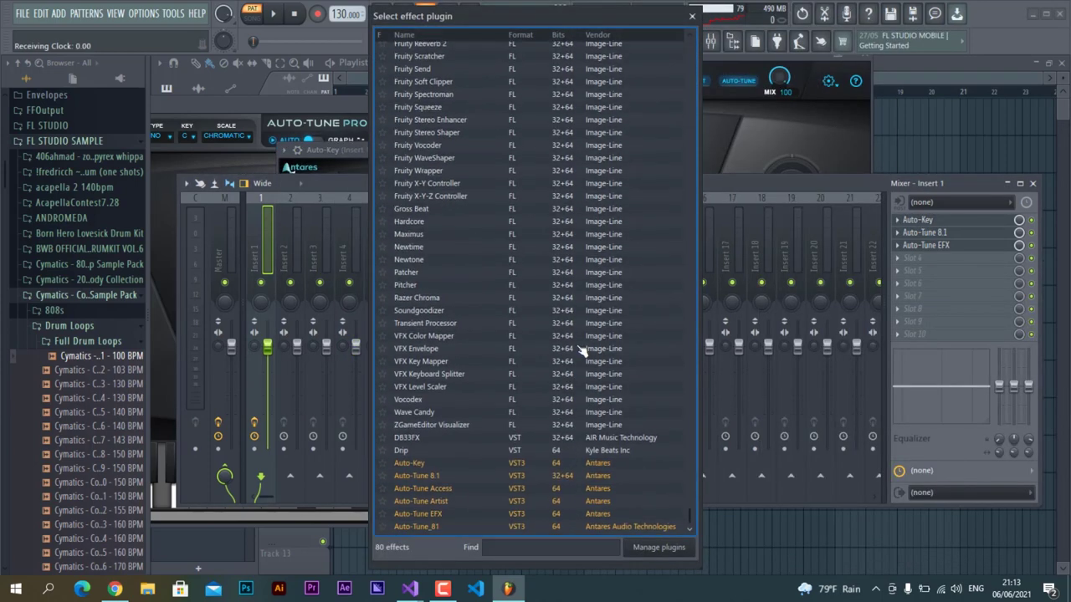
click(692, 15)
Close the mixer, Auto-Key and Auto-Tune EFX windows and center the Auto-Tune 8.1 window over the playlist.
drag(639, 183, 614, 194)
click(1007, 193)
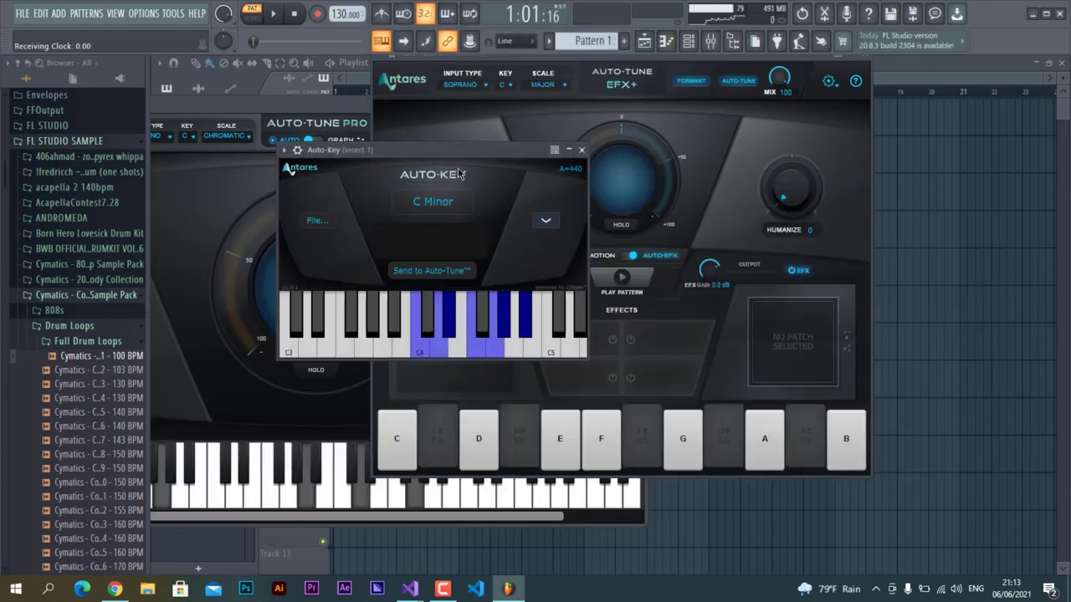
click(582, 150)
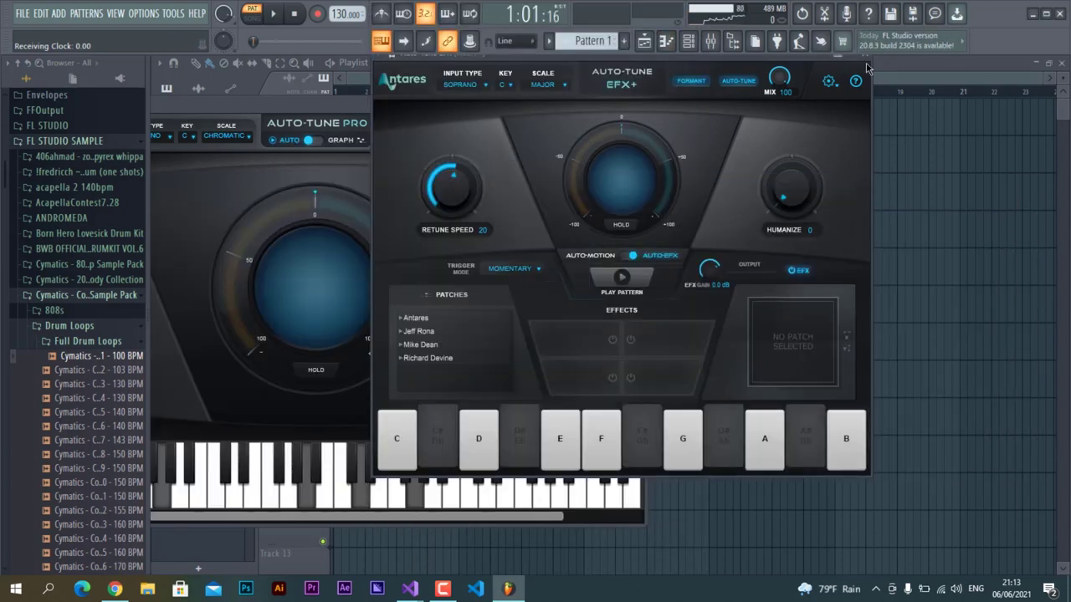
drag(811, 52, 846, 98)
click(325, 98)
drag(326, 100, 316, 95)
click(888, 95)
drag(490, 103, 752, 109)
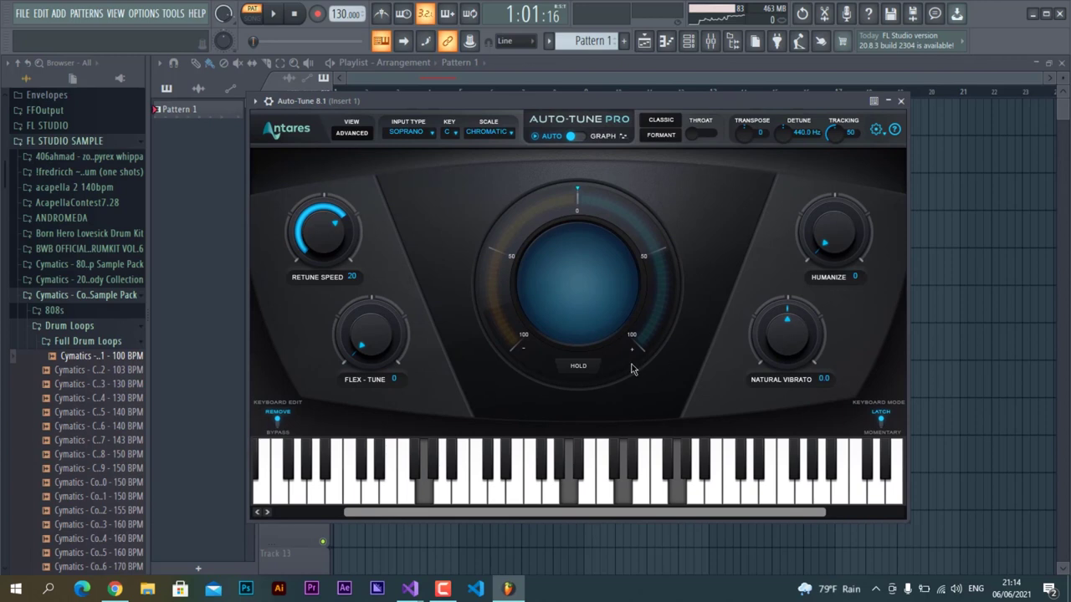